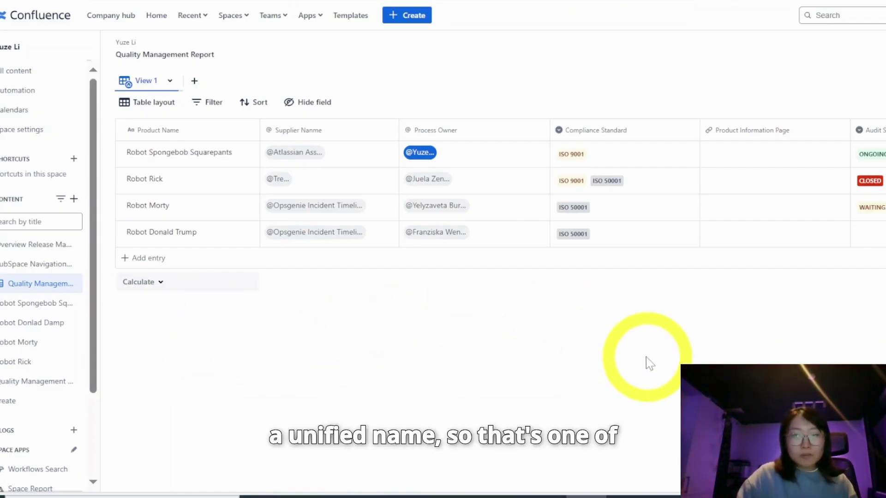
{"action": "left_click", "coordinate": [745, 165]}
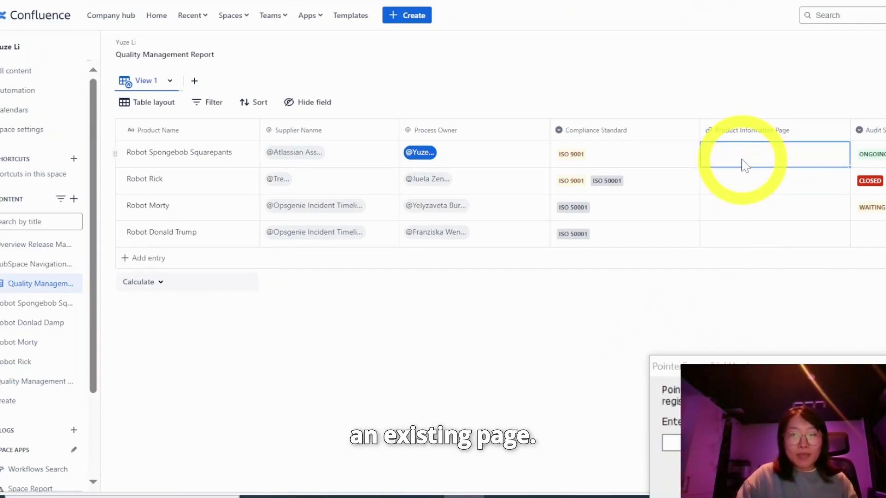
{"action": "left_click", "coordinate": [744, 166]}
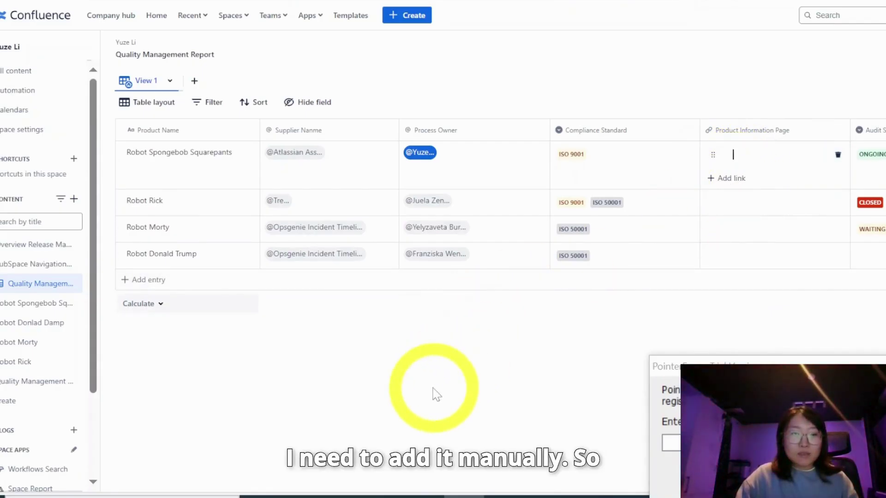
{"action": "left_click", "coordinate": [246, 309]}
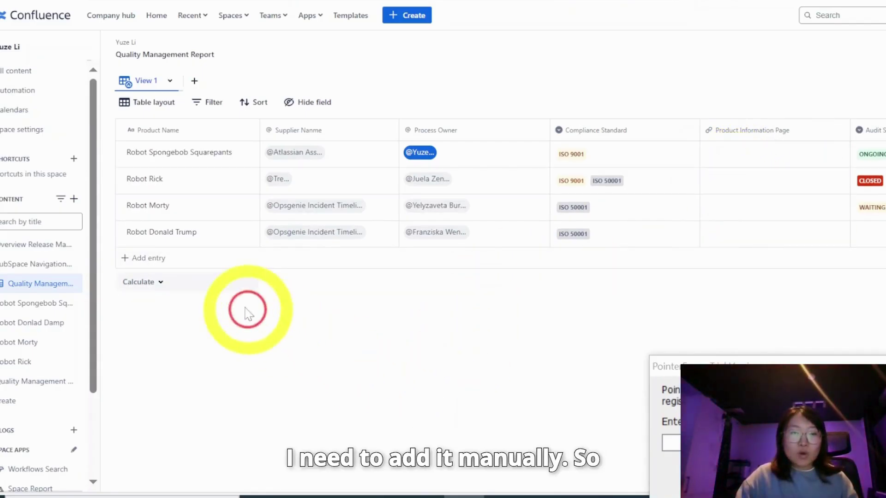
{"action": "left_click", "coordinate": [140, 261]}
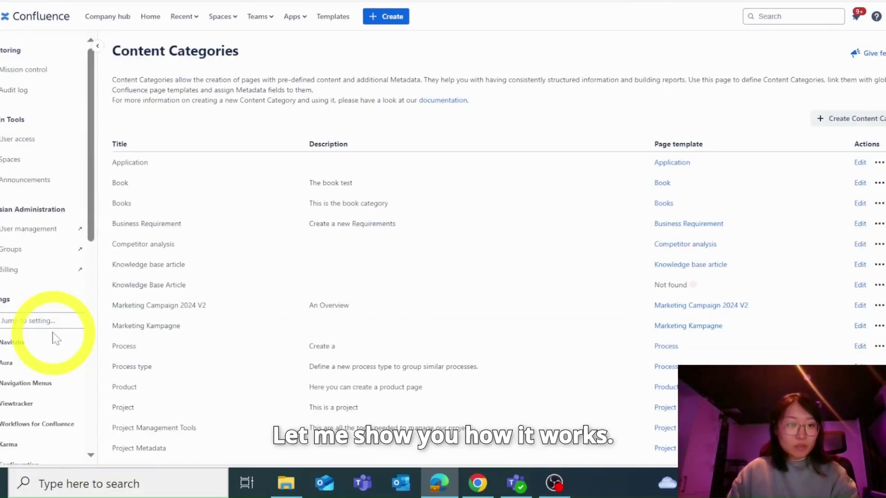
Step: Open the Content Categories administration page of Metadata for Confluence
{"action": "scroll", "coordinate": [55, 347], "scroll_direction": "down", "scroll_amount": 7}
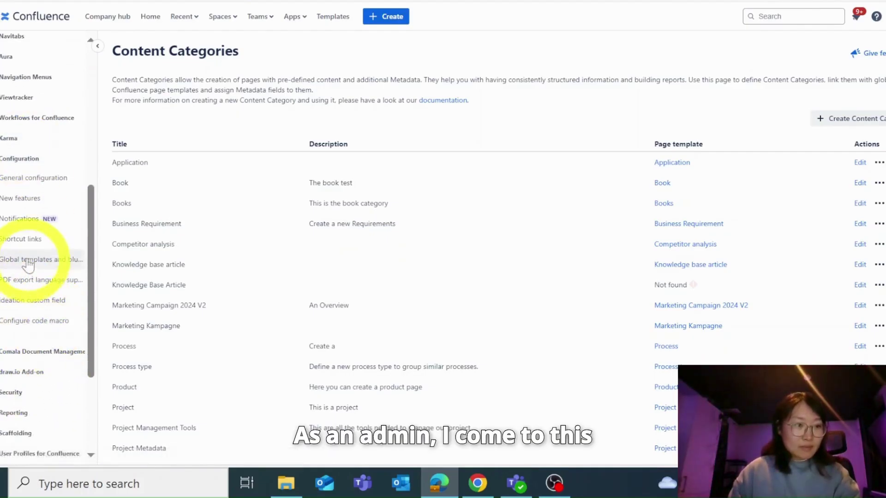
{"action": "scroll", "coordinate": [18, 295], "scroll_direction": "down", "scroll_amount": 4}
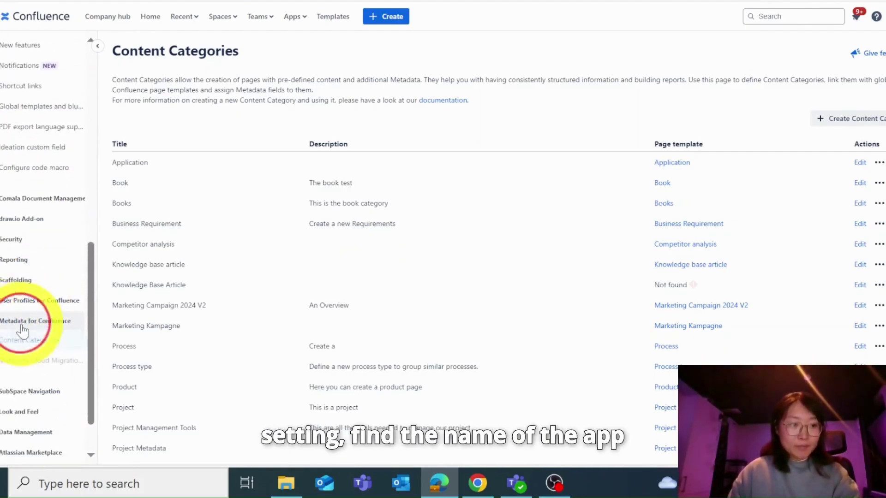
{"action": "left_click", "coordinate": [21, 322]}
{"action": "left_click", "coordinate": [27, 342]}
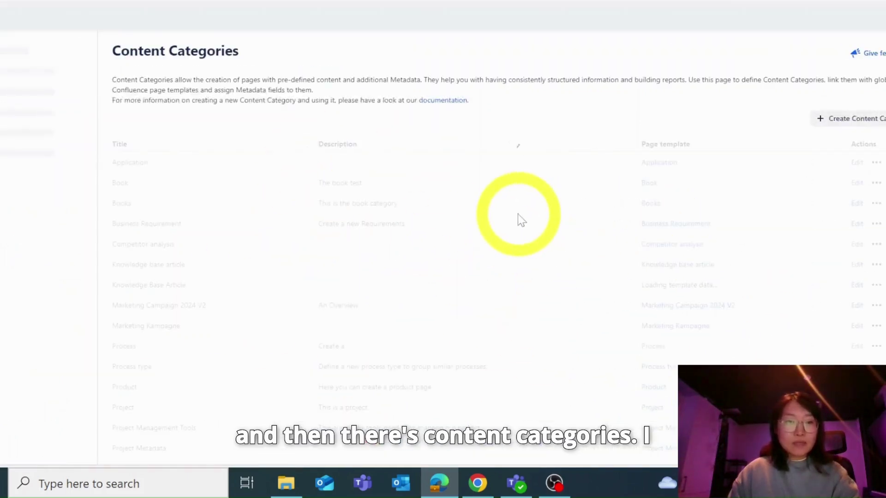
Step: Find the Quality Management Report 2024 content category in the list and open it for editing
{"action": "scroll", "coordinate": [421, 300], "scroll_direction": "down", "scroll_amount": 2}
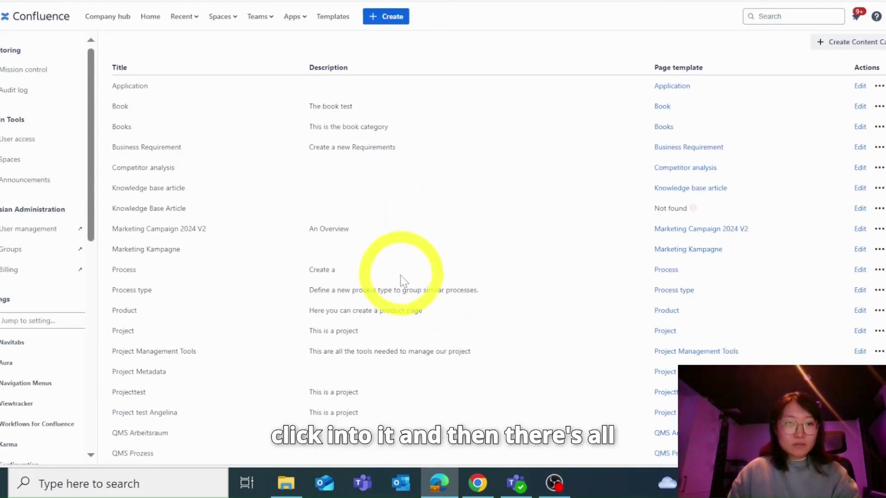
{"action": "scroll", "coordinate": [345, 274], "scroll_direction": "up", "scroll_amount": 2}
{"action": "scroll", "coordinate": [214, 352], "scroll_direction": "down", "scroll_amount": 6}
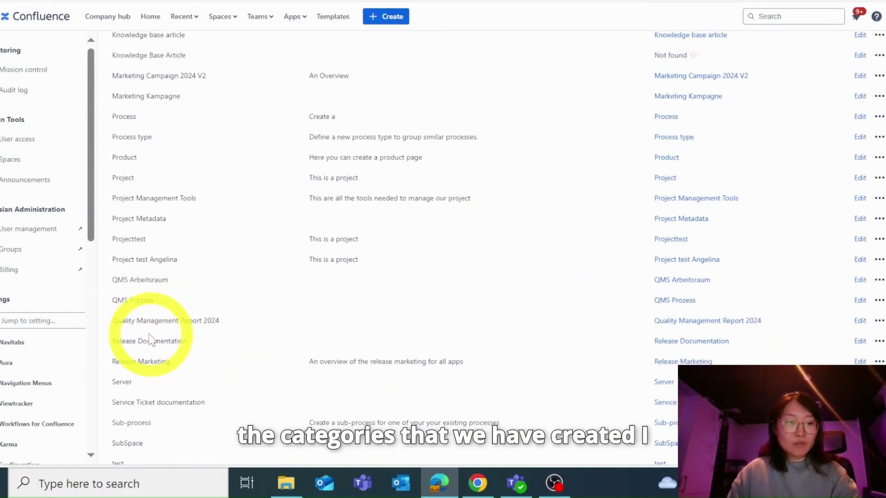
{"action": "left_click_drag", "start_coordinate": [112, 320], "coordinate": [207, 323]}
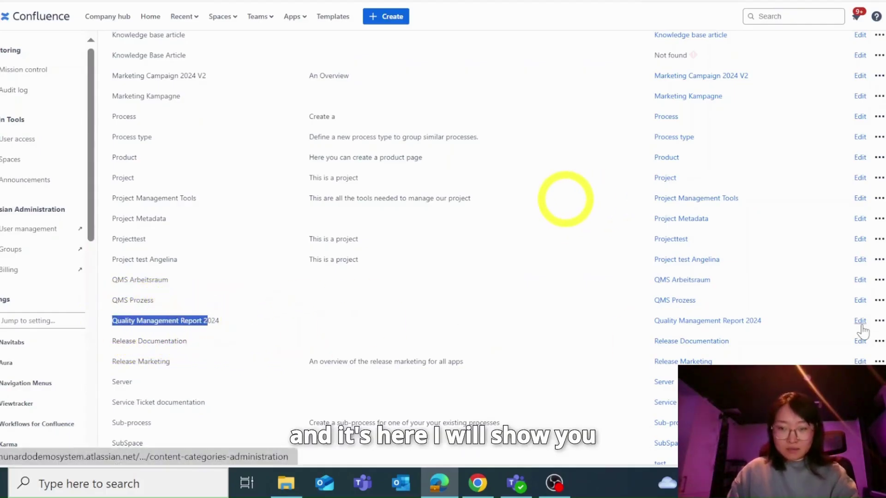
{"action": "left_click", "coordinate": [859, 321]}
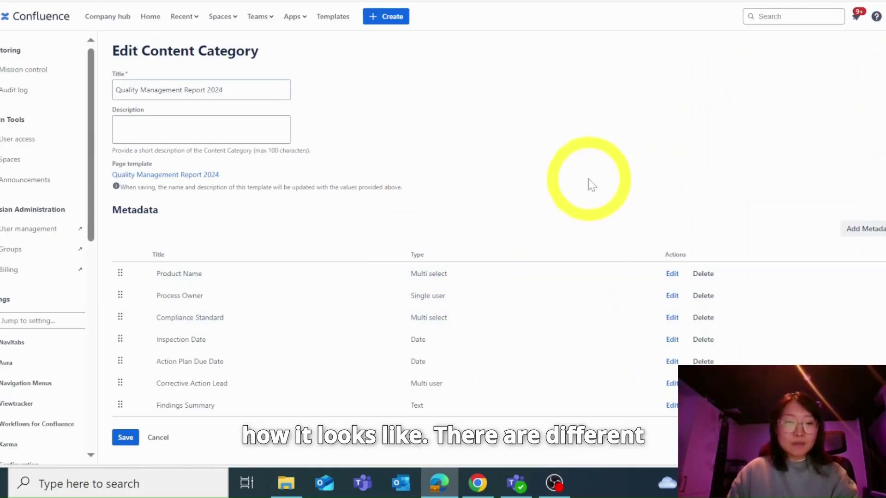
Step: Review the type and configuration of the Product Name, Process Owner and Inspection Date metadata fields
{"action": "left_click", "coordinate": [671, 275]}
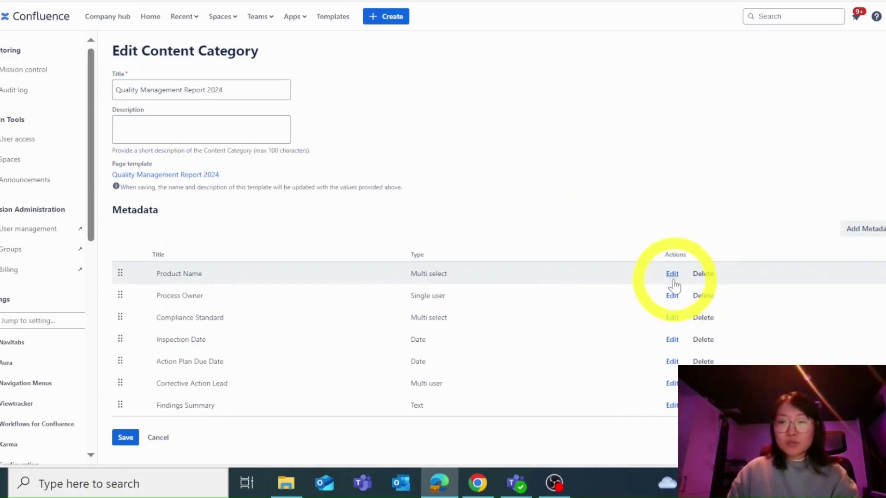
{"action": "left_click", "coordinate": [672, 274]}
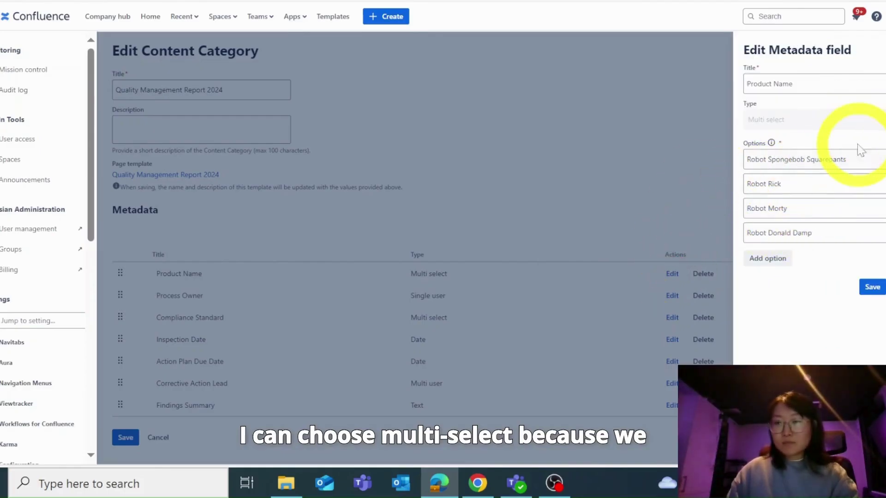
{"action": "left_click", "coordinate": [868, 289]}
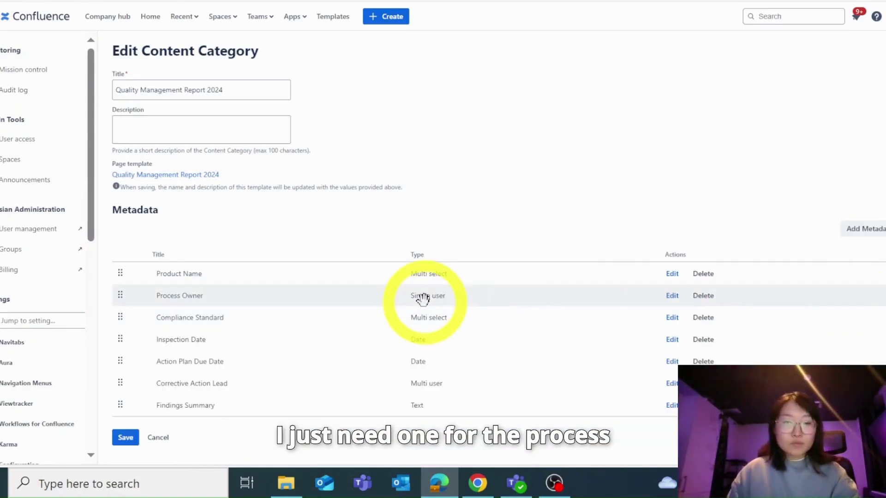
{"action": "left_click", "coordinate": [672, 299]}
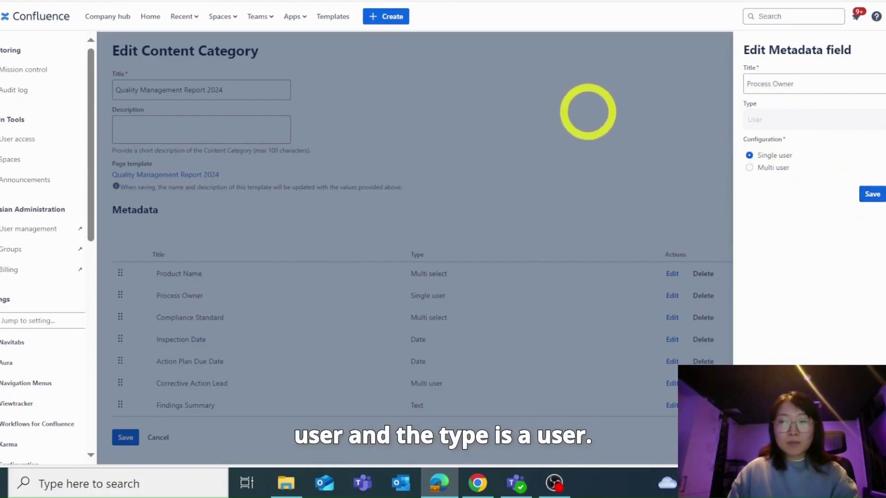
{"action": "left_click", "coordinate": [595, 112]}
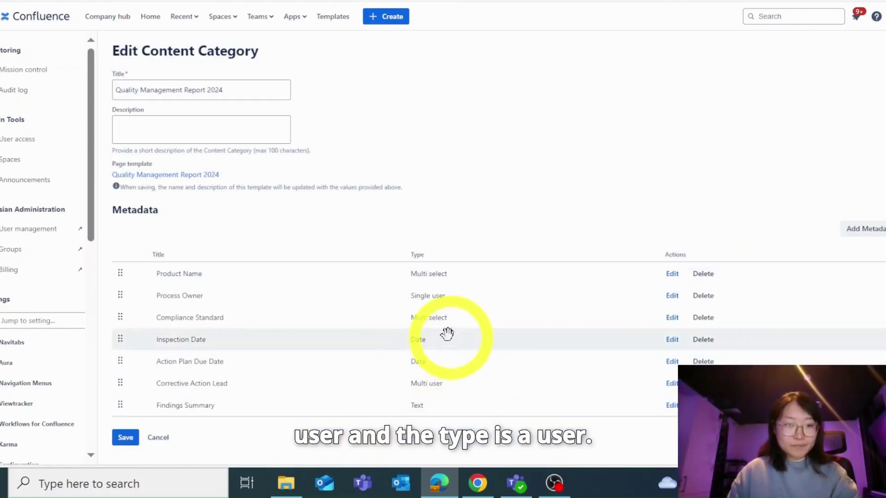
{"action": "left_click", "coordinate": [672, 339]}
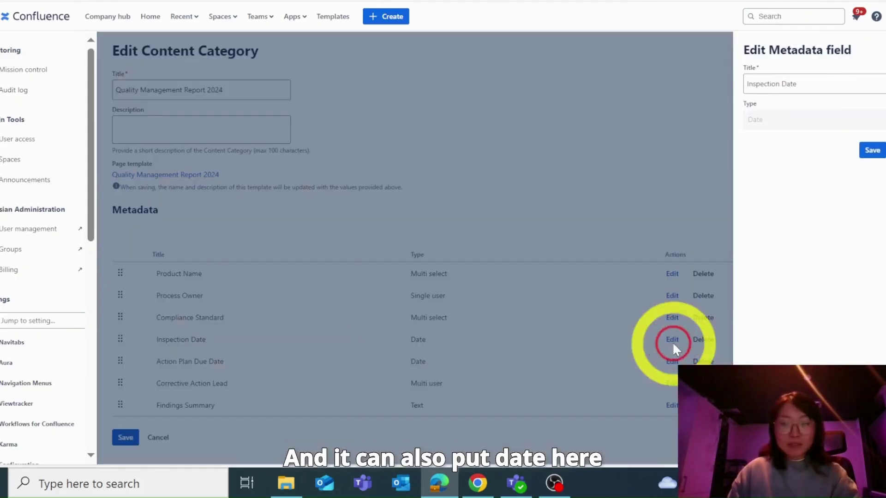
{"action": "left_click", "coordinate": [480, 346]}
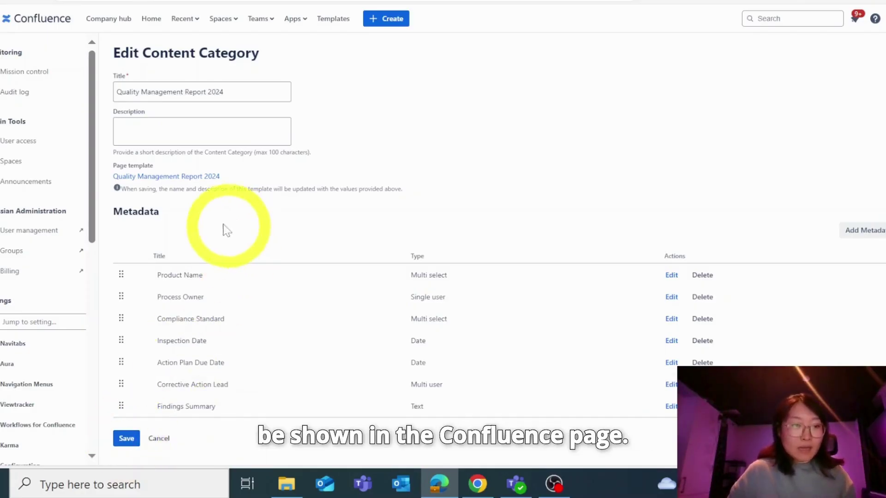
Step: Create a new page from the Quality Management Report 2024 custom template
{"action": "left_click_drag", "start_coordinate": [113, 166], "coordinate": [221, 176]}
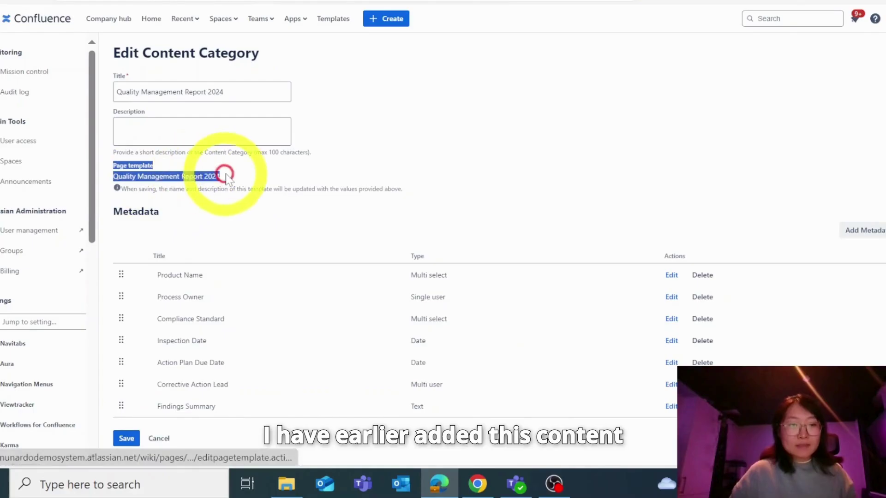
{"action": "left_click", "coordinate": [408, 174]}
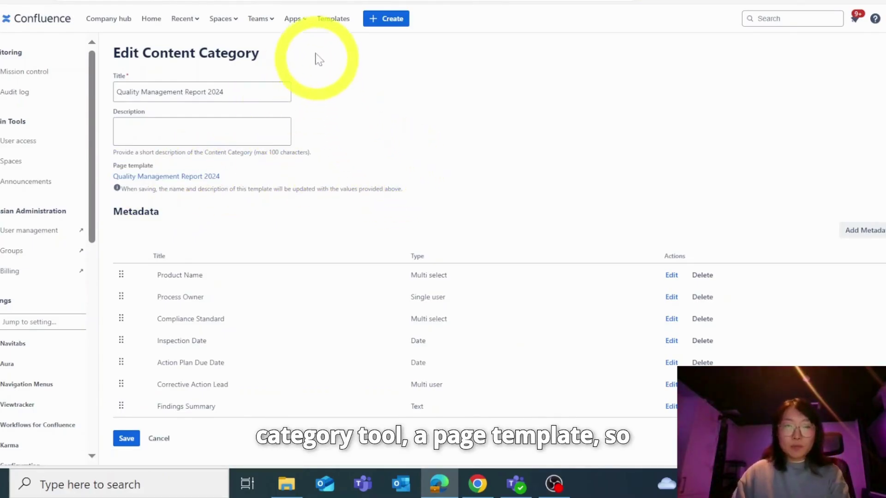
{"action": "left_click", "coordinate": [334, 21]}
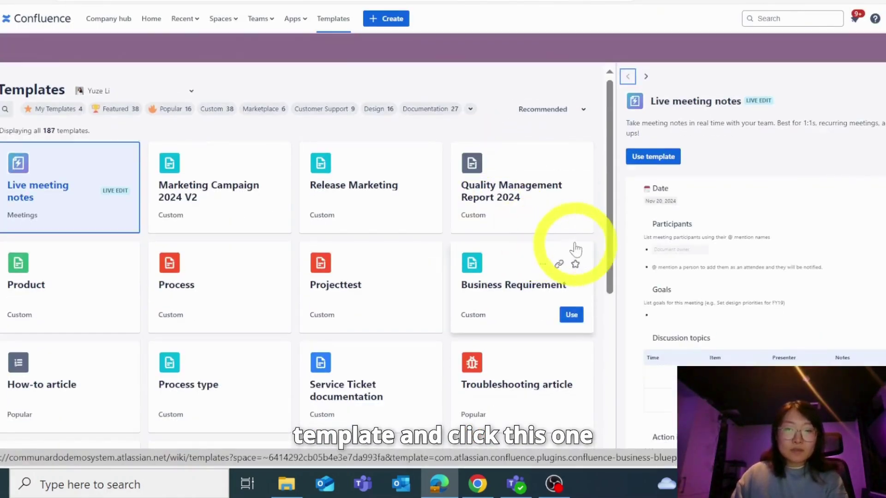
{"action": "left_click", "coordinate": [569, 216]}
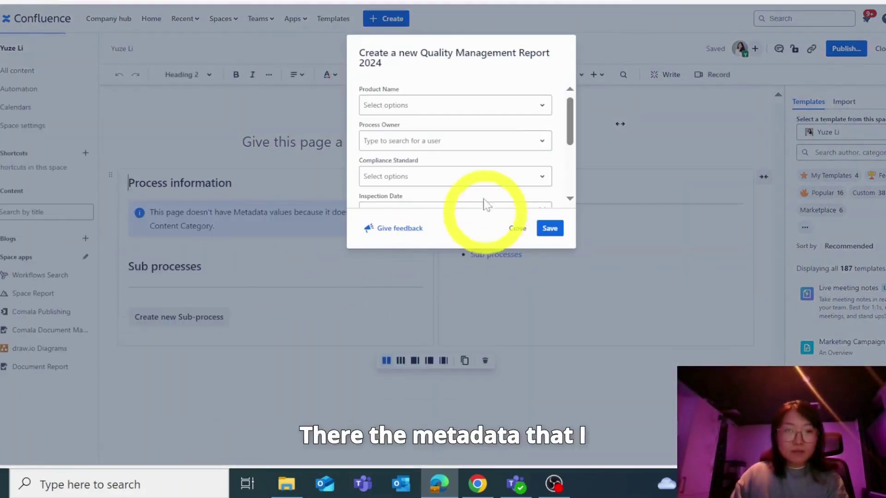
Step: Choose Robot Spongebob Squarepants as the Product Name and find and assign a user as Process Owner
{"action": "left_click", "coordinate": [399, 113]}
{"action": "left_click", "coordinate": [446, 135]}
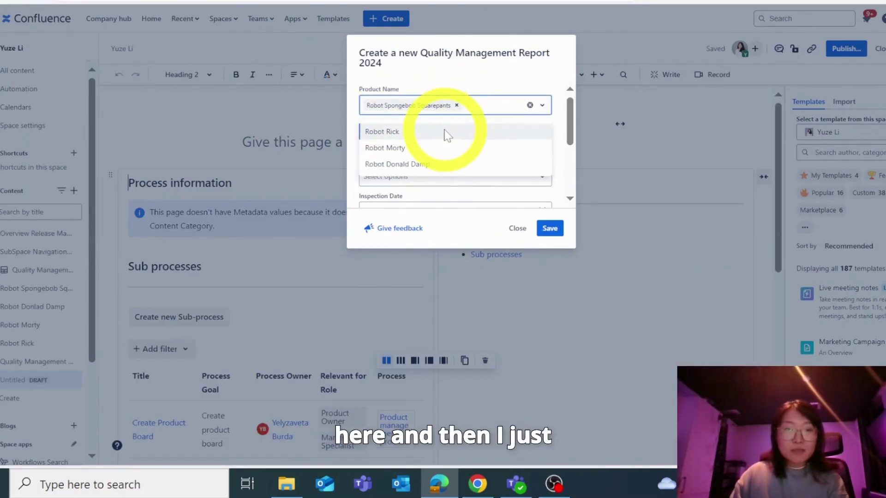
{"action": "left_click", "coordinate": [431, 130]}
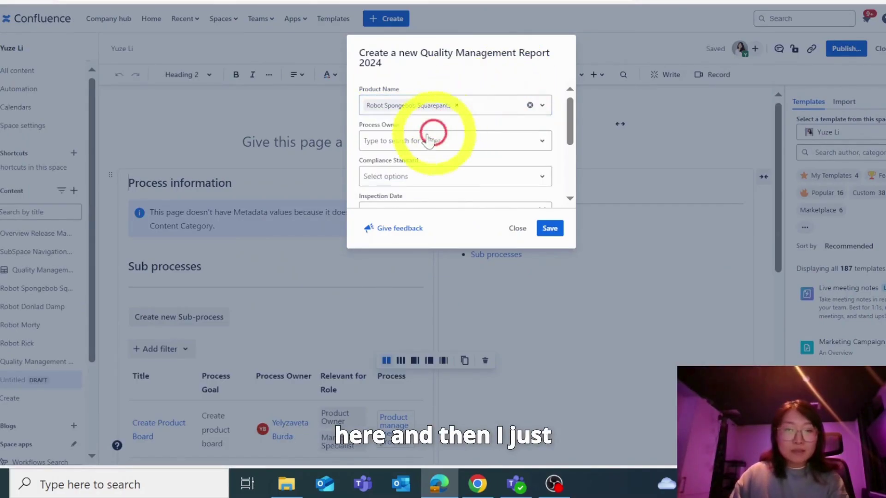
{"action": "left_click", "coordinate": [403, 144]}
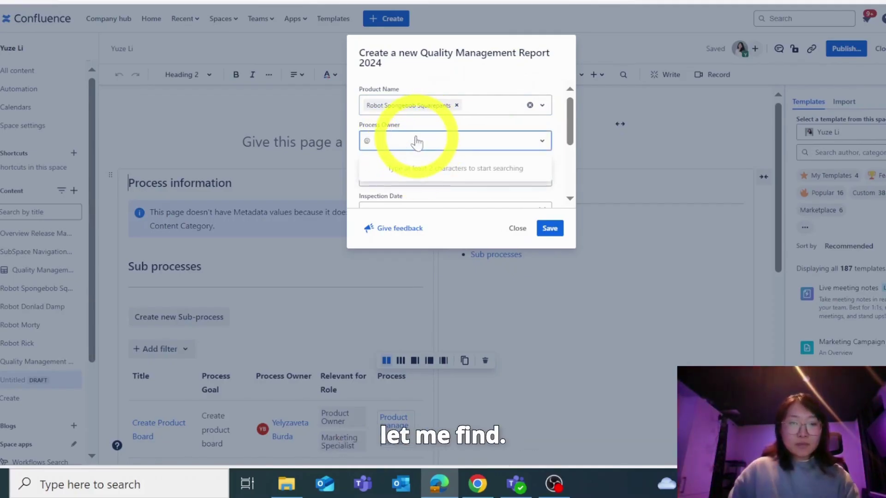
{"action": "type", "text": "z"}
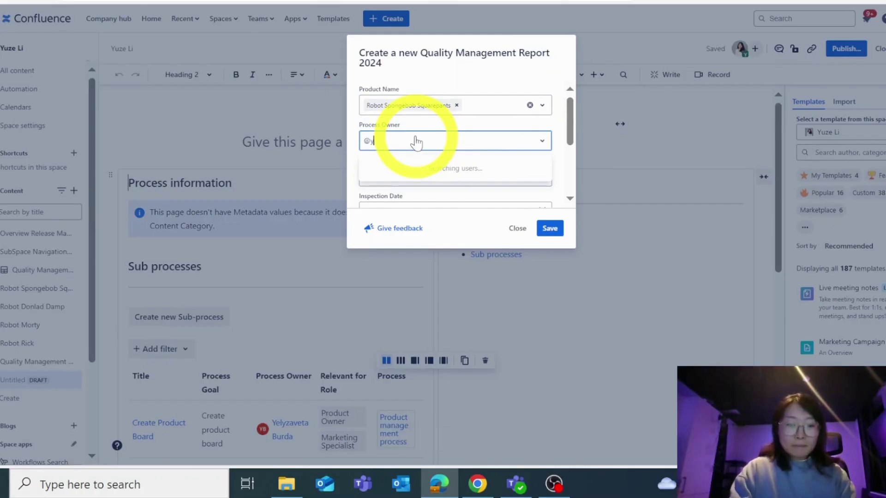
{"action": "left_click", "coordinate": [417, 189]}
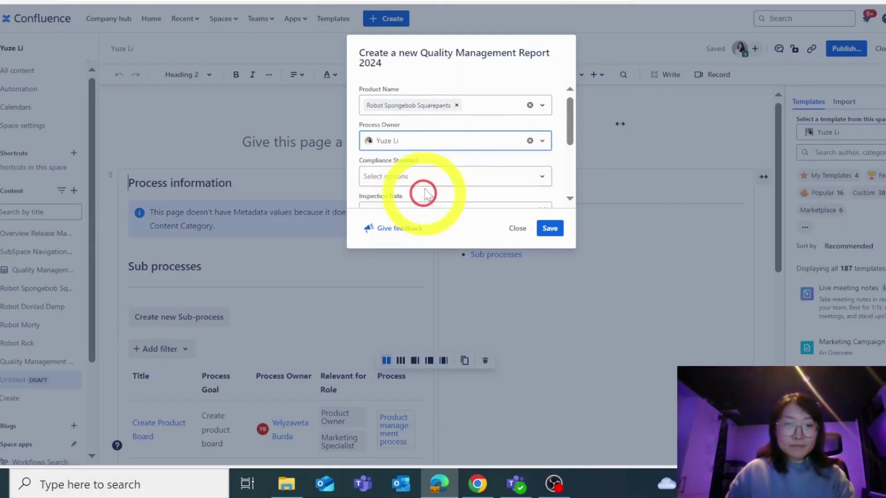
Step: Set the report's Compliance Standard to ISO 9001
{"action": "left_click", "coordinate": [420, 177]}
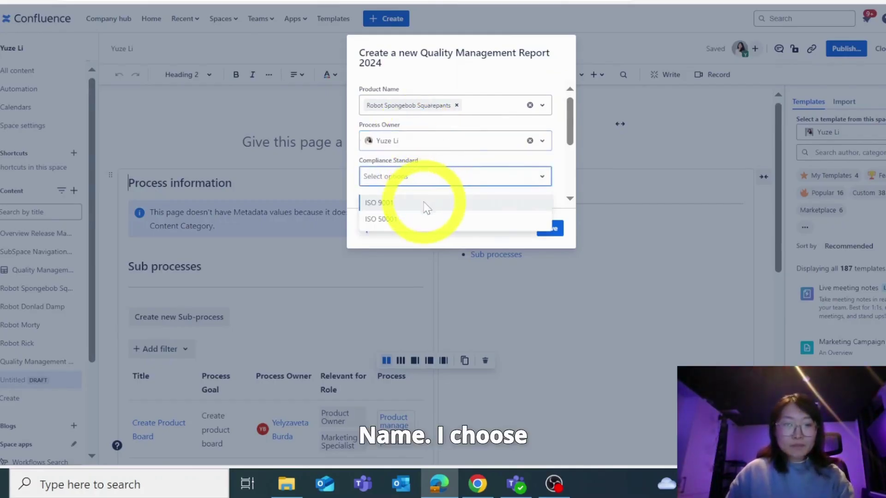
{"action": "left_click", "coordinate": [422, 202]}
{"action": "scroll", "coordinate": [489, 142], "scroll_direction": "down", "scroll_amount": 2}
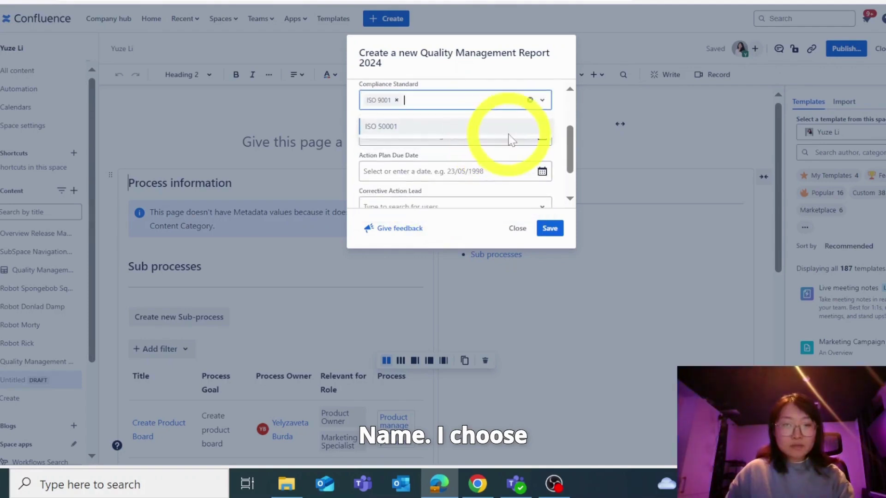
{"action": "left_click", "coordinate": [559, 135]}
Step: Set the Inspection Date to 01/11/2024 and the Action Plan Due Date to 14/11/2024
{"action": "left_click", "coordinate": [454, 136]}
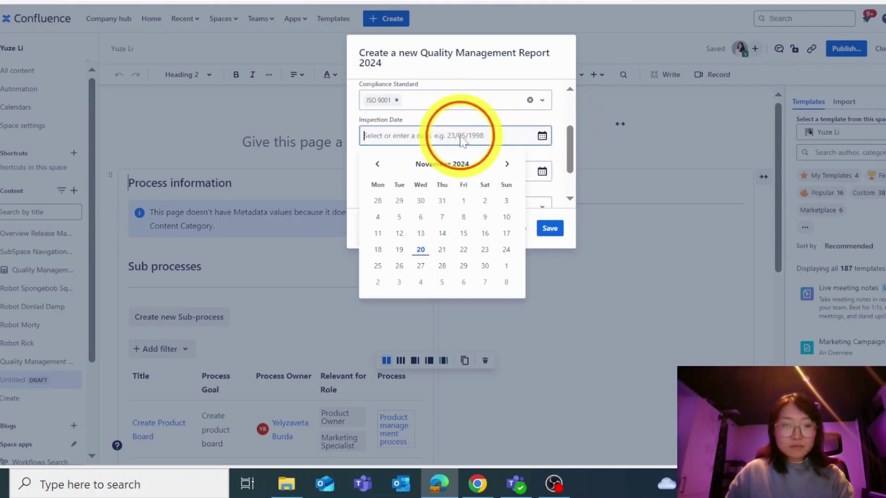
{"action": "left_click", "coordinate": [464, 202]}
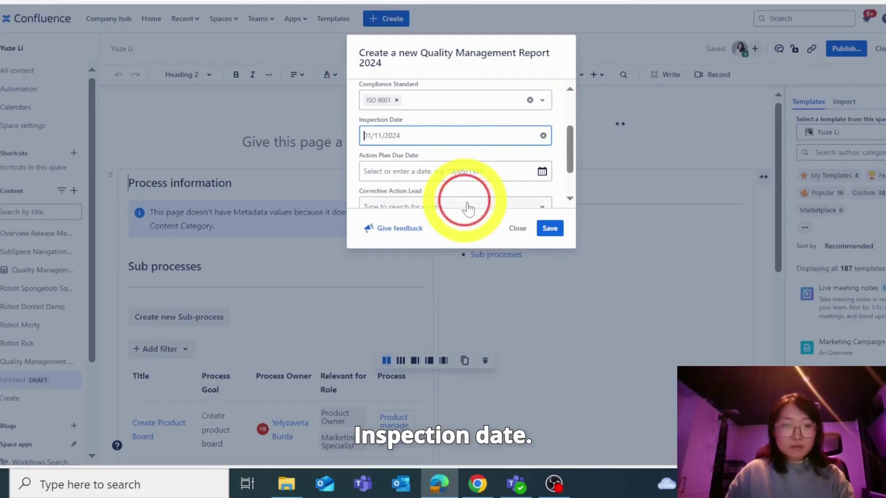
{"action": "left_click", "coordinate": [440, 170]}
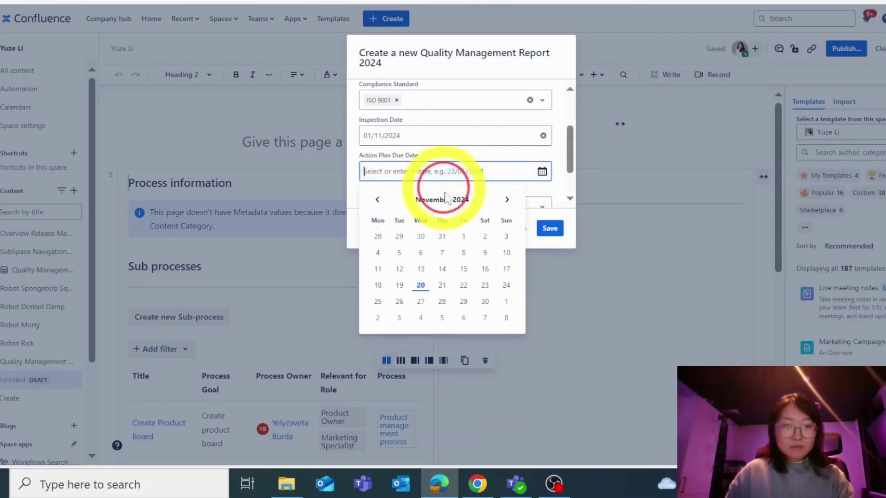
{"action": "left_click", "coordinate": [442, 272]}
Step: Find and assign a user as the report's Corrective Action Lead
{"action": "scroll", "coordinate": [470, 158], "scroll_direction": "down", "scroll_amount": 1}
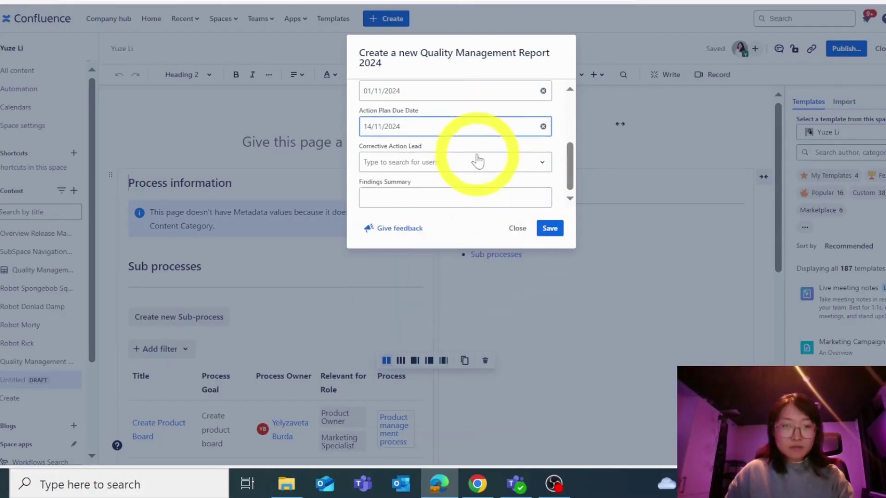
{"action": "left_click", "coordinate": [470, 163]}
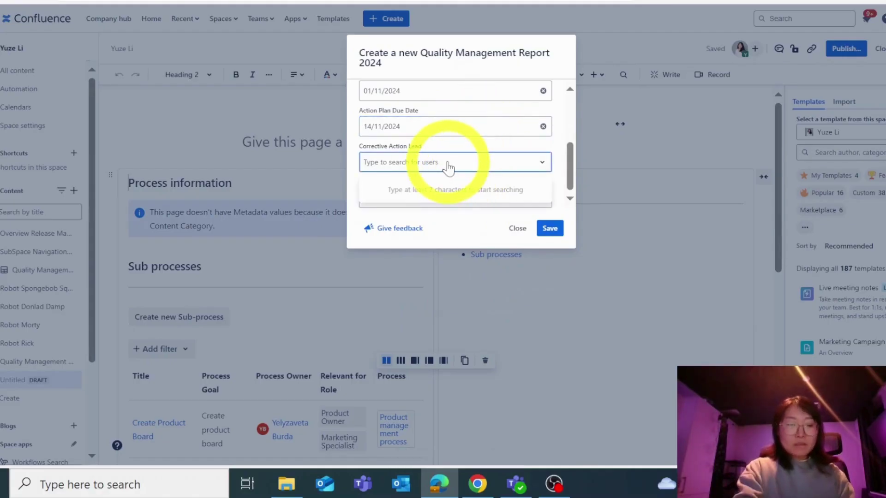
{"action": "type", "text": "fr"}
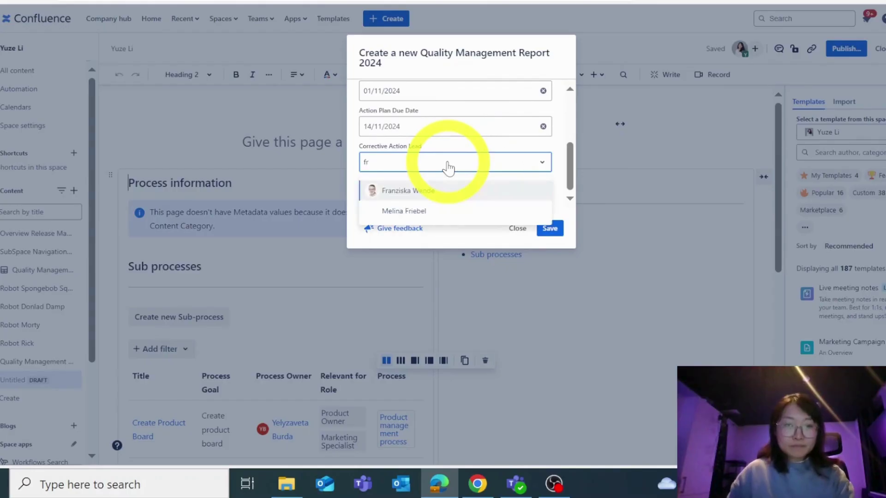
{"action": "left_click", "coordinate": [435, 193]}
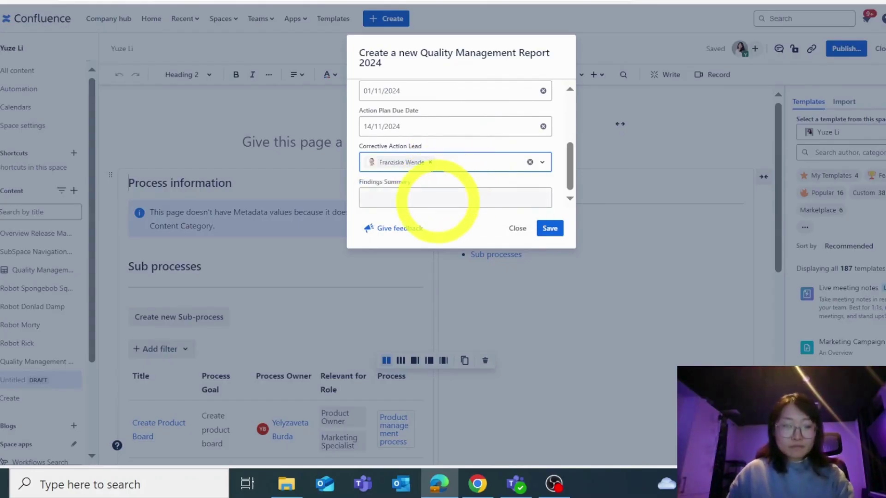
Step: Fill in the Findings Summary with "High reliability in assembly tasks, unique design boosts worker morale. **Areas for Improvement" and save the metadata
{"action": "left_click", "coordinate": [437, 199]}
{"action": "left_click", "coordinate": [446, 237]}
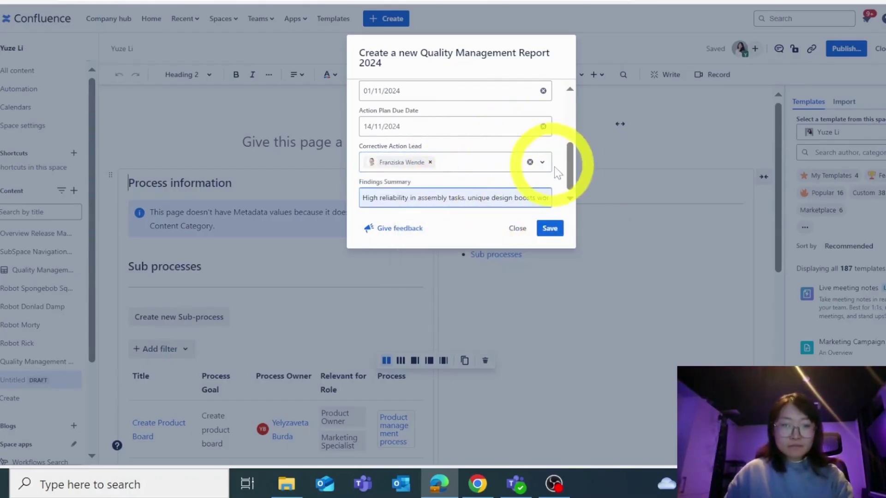
{"action": "left_click", "coordinate": [558, 230]}
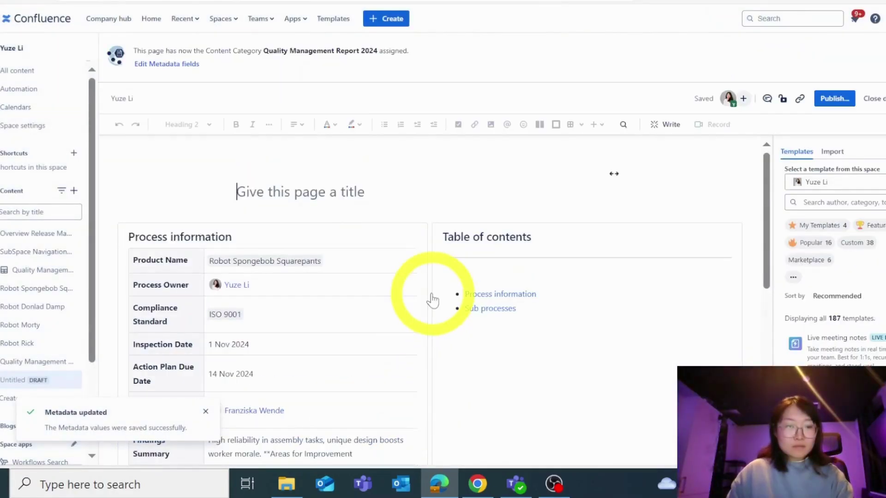
{"action": "scroll", "coordinate": [429, 298], "scroll_direction": "down", "scroll_amount": 2}
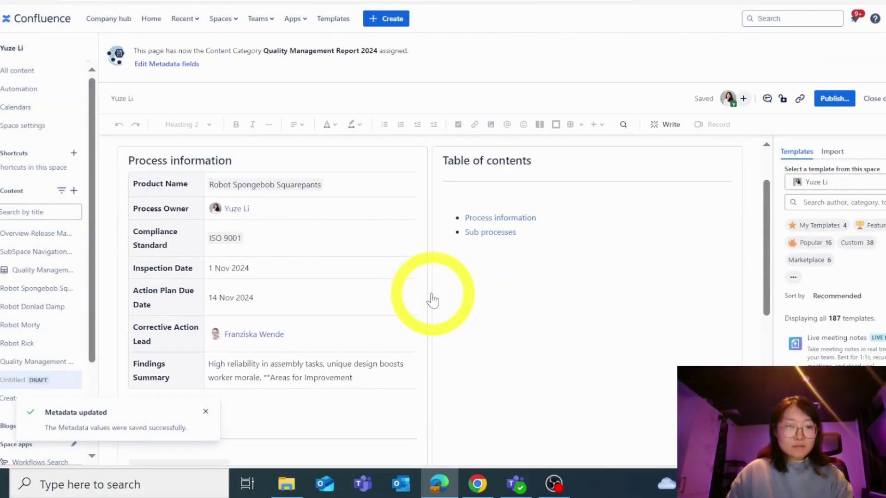
{"action": "left_click", "coordinate": [206, 412]}
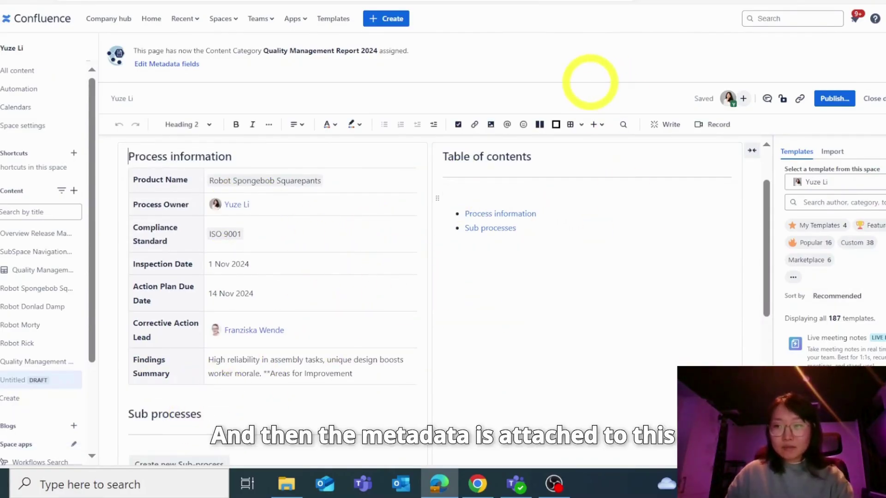
Step: Close the untitled draft without publishing it and open the existing Robot Spongebob Sqaurepants page for editing
{"action": "type", "text": "2"}
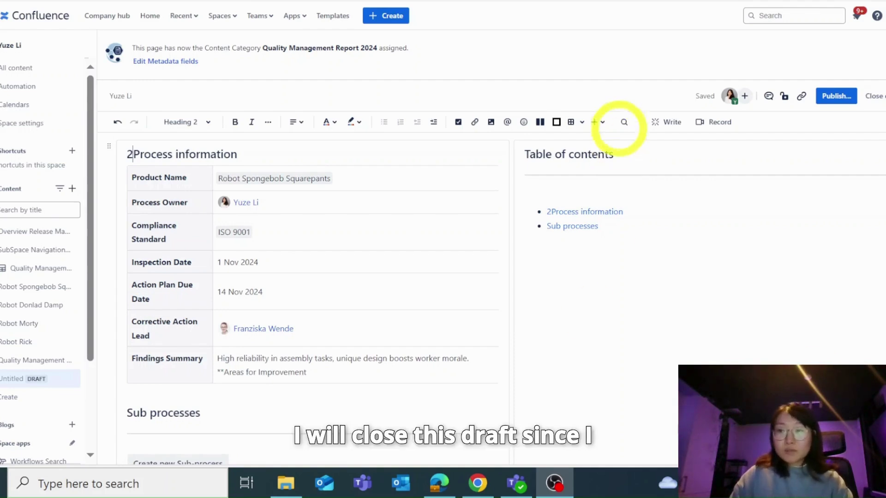
{"action": "left_click", "coordinate": [573, 44]}
{"action": "left_click", "coordinate": [875, 95]}
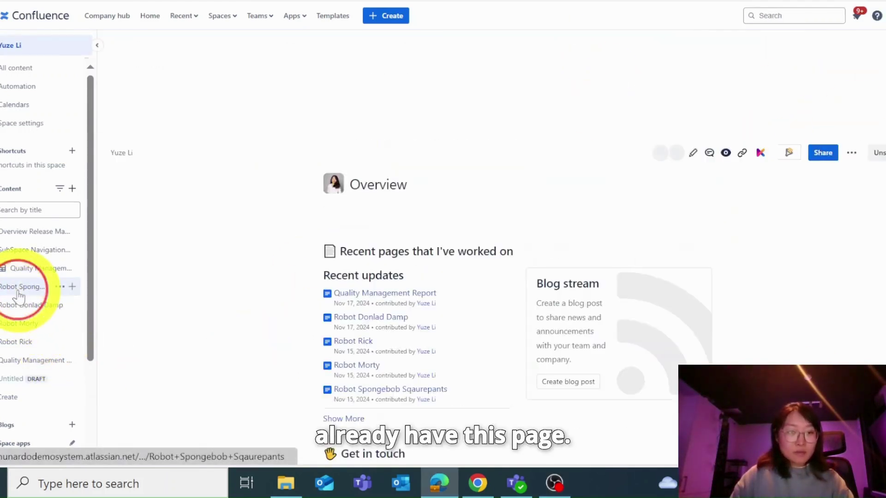
{"action": "left_click", "coordinate": [19, 288]}
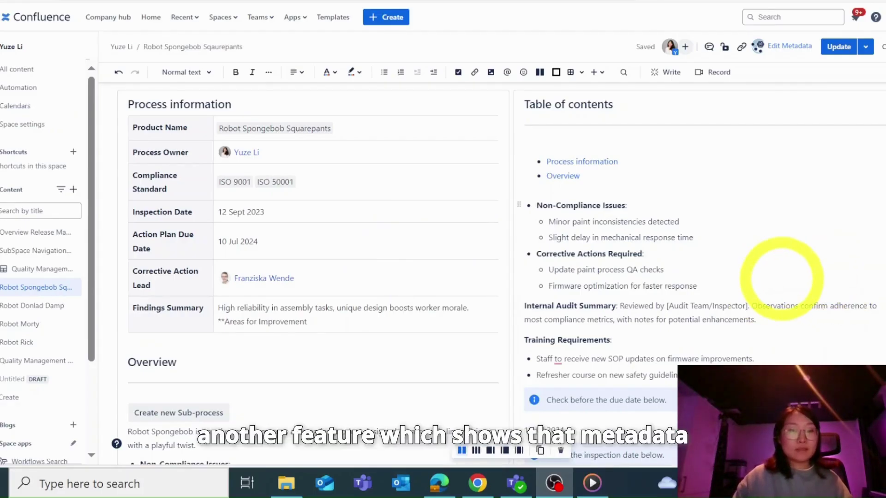
Step: Add a Display Metadata Value macro under the "Check the inspection date below." note
{"action": "scroll", "coordinate": [784, 283], "scroll_direction": "down", "scroll_amount": 2}
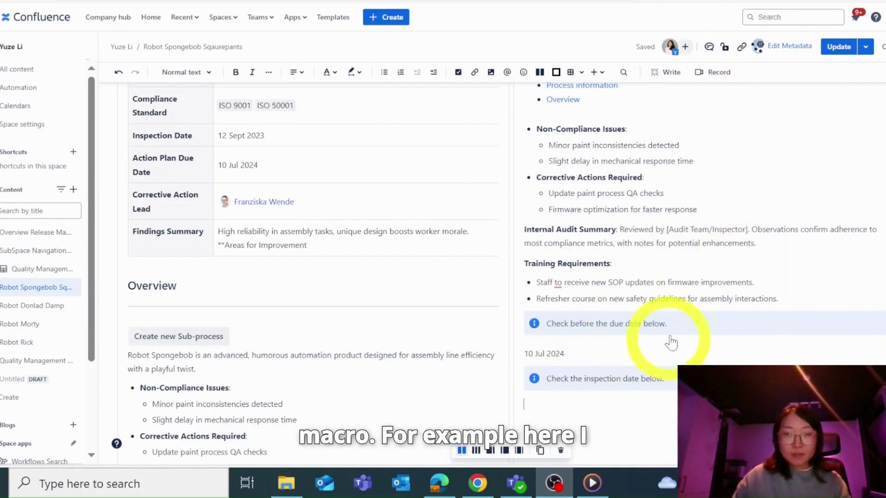
{"action": "left_click", "coordinate": [585, 344]}
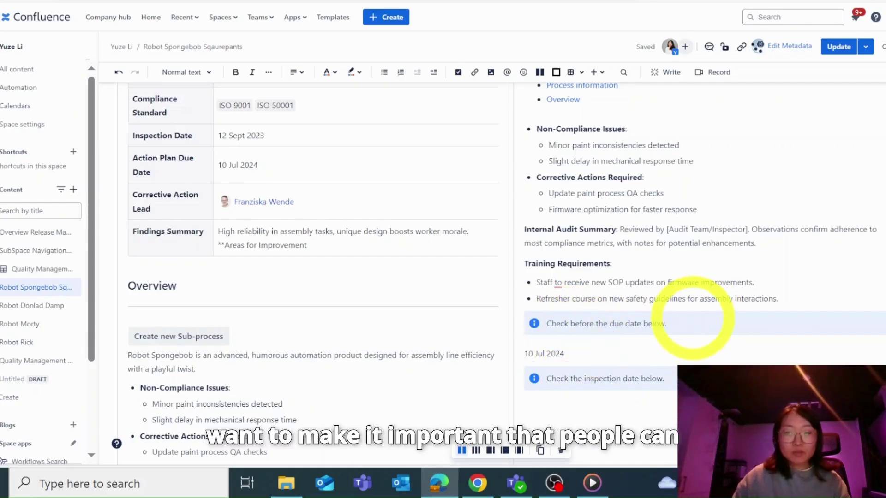
{"action": "left_click", "coordinate": [683, 326]}
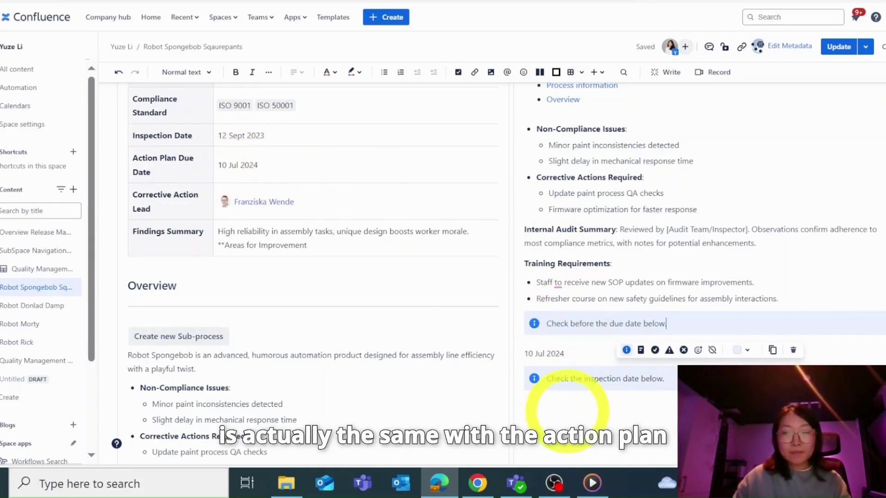
{"action": "left_click", "coordinate": [587, 397]}
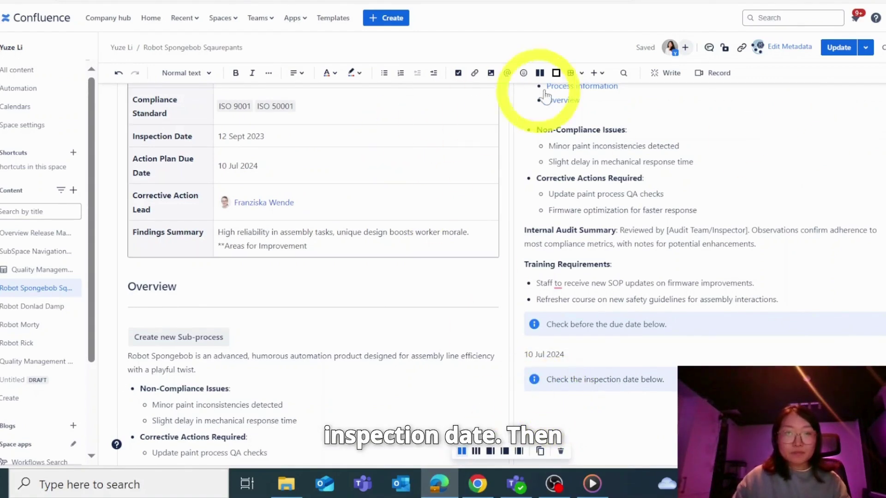
{"action": "left_click", "coordinate": [601, 75]}
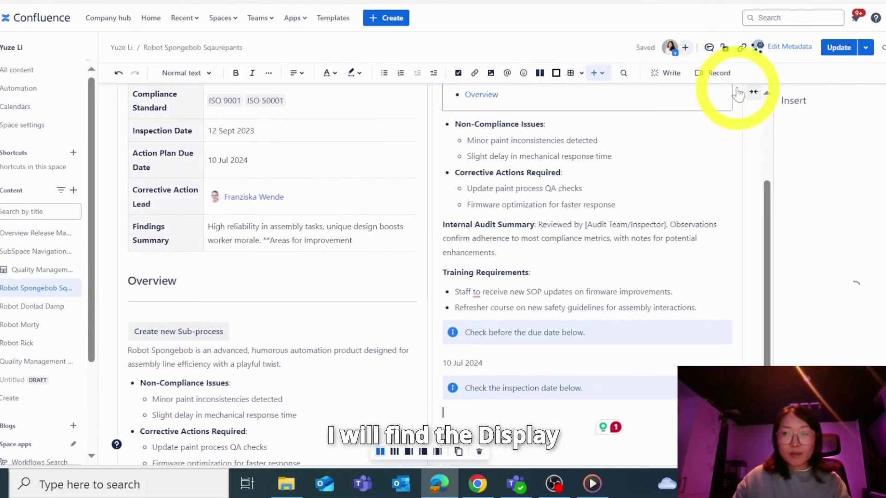
{"action": "type", "text": "displ"}
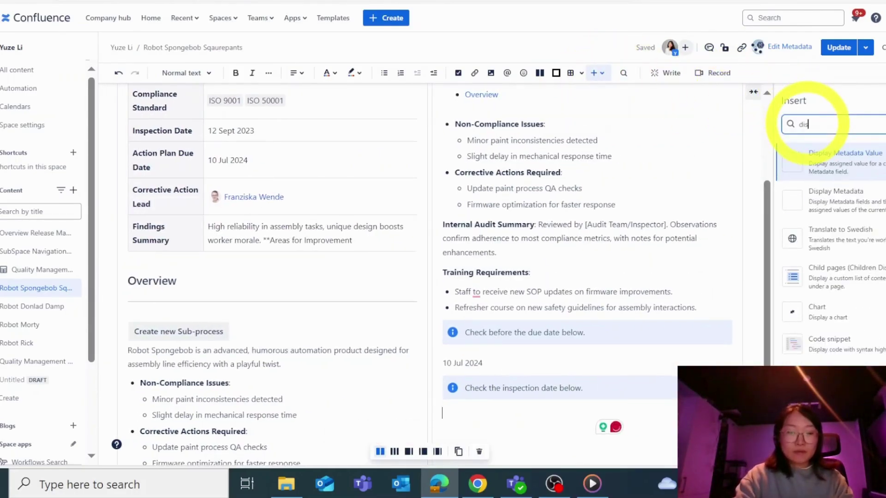
{"action": "left_click", "coordinate": [844, 159]}
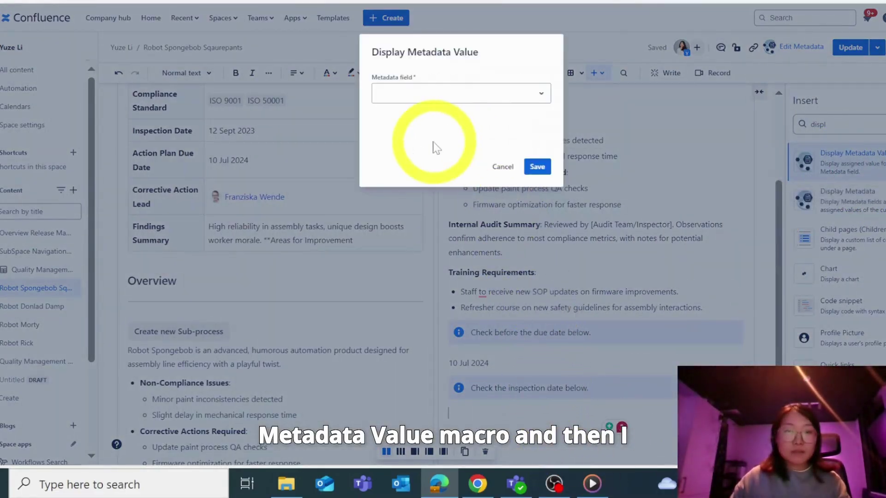
Step: Set the macro's metadata field to Inspection Date, save it and close the list of insertable elements
{"action": "left_click", "coordinate": [406, 98]}
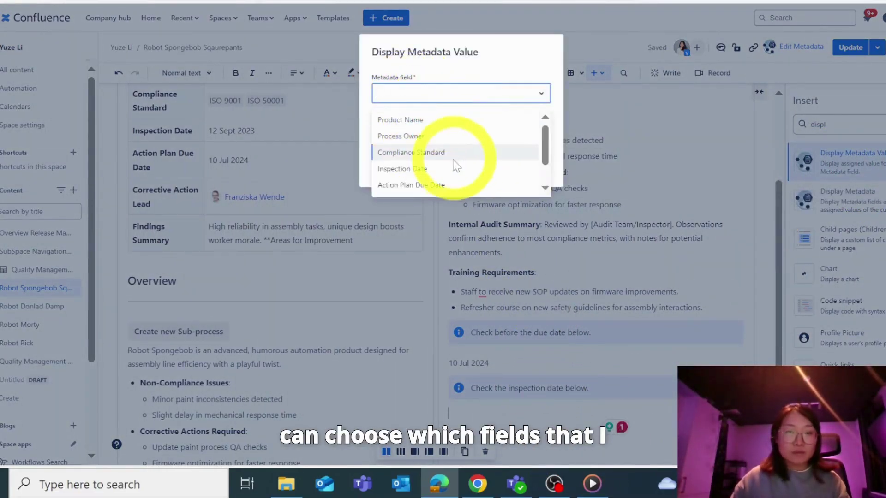
{"action": "left_click", "coordinate": [410, 171]}
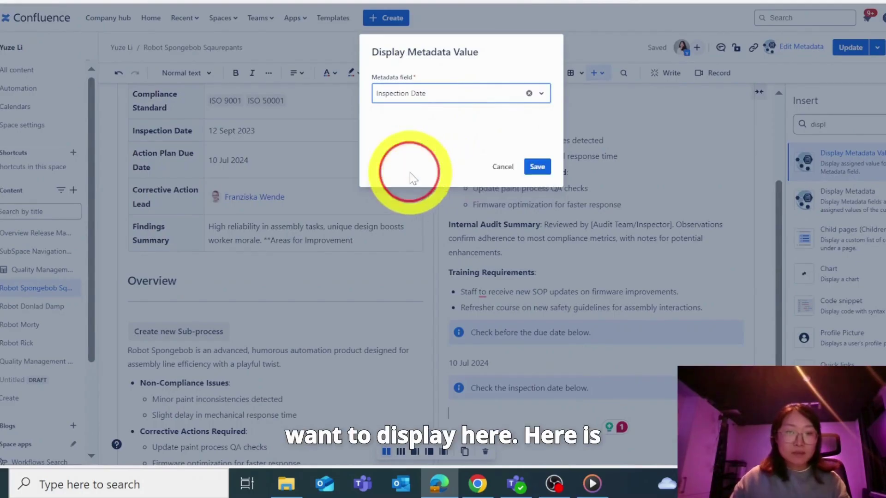
{"action": "left_click", "coordinate": [537, 167]}
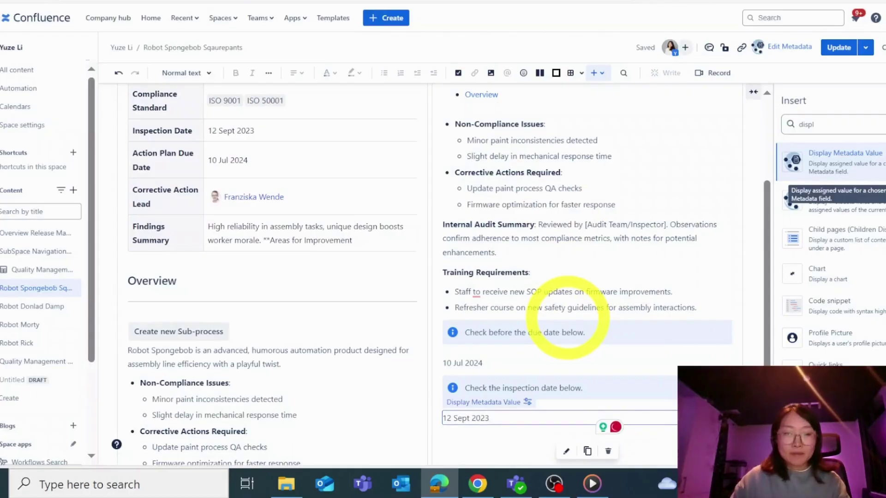
{"action": "left_click", "coordinate": [882, 101]}
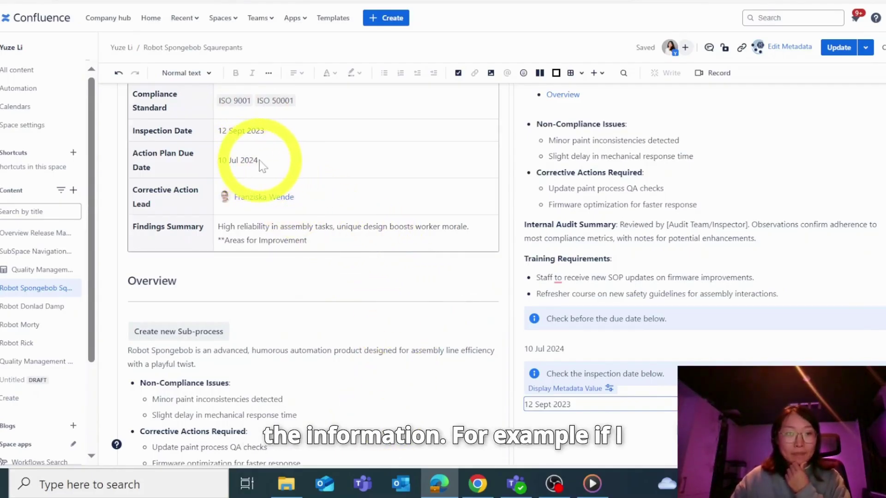
Step: Edit the page's metadata to set the Action Plan Due Date to 31 December 2024 and save it
{"action": "scroll", "coordinate": [277, 216], "scroll_direction": "up", "scroll_amount": 2}
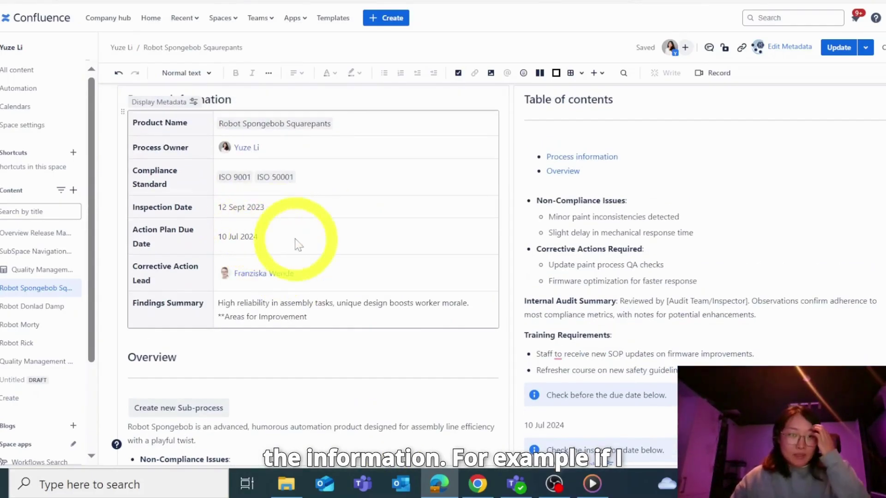
{"action": "scroll", "coordinate": [221, 189], "scroll_direction": "up", "scroll_amount": 2}
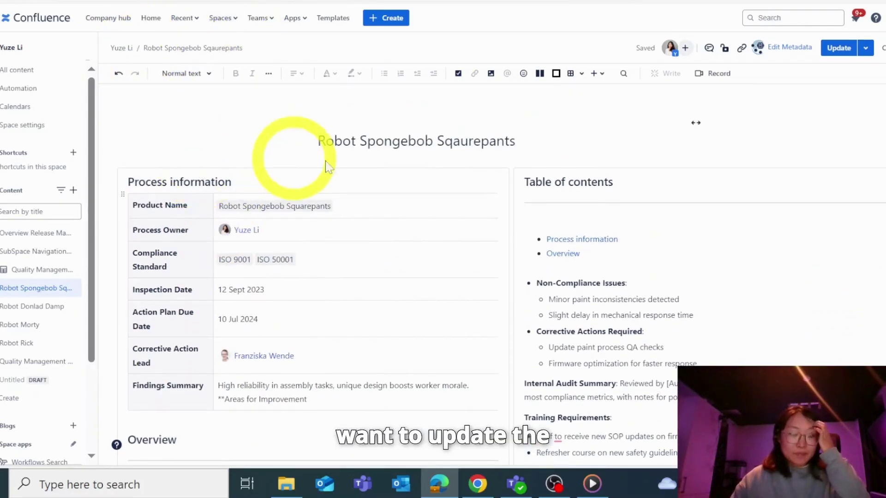
{"action": "left_click", "coordinate": [789, 48]}
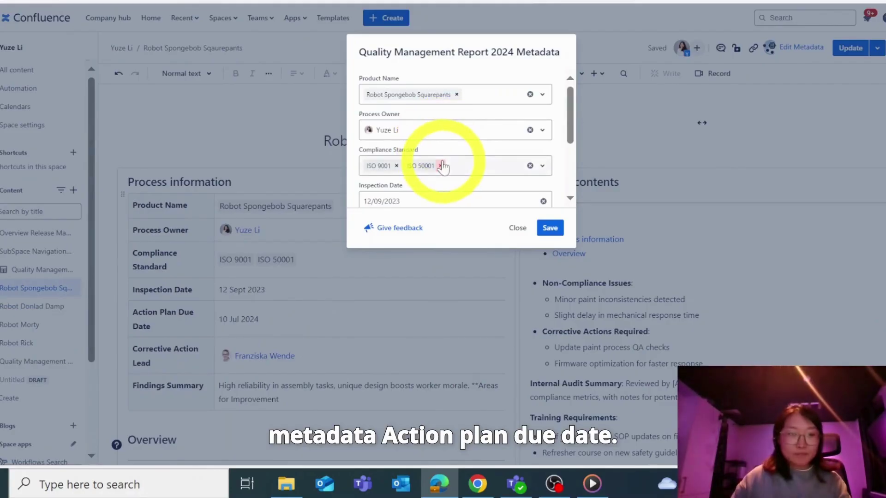
{"action": "scroll", "coordinate": [435, 168], "scroll_direction": "down", "scroll_amount": 2}
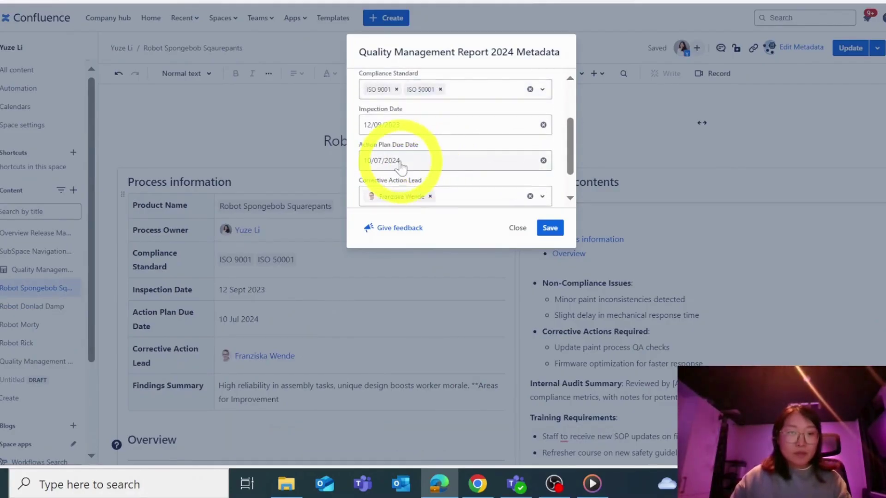
{"action": "left_click", "coordinate": [425, 162]}
{"action": "left_click", "coordinate": [506, 189]}
{"action": "left_click", "coordinate": [506, 189]}
{"action": "left_click", "coordinate": [506, 190]}
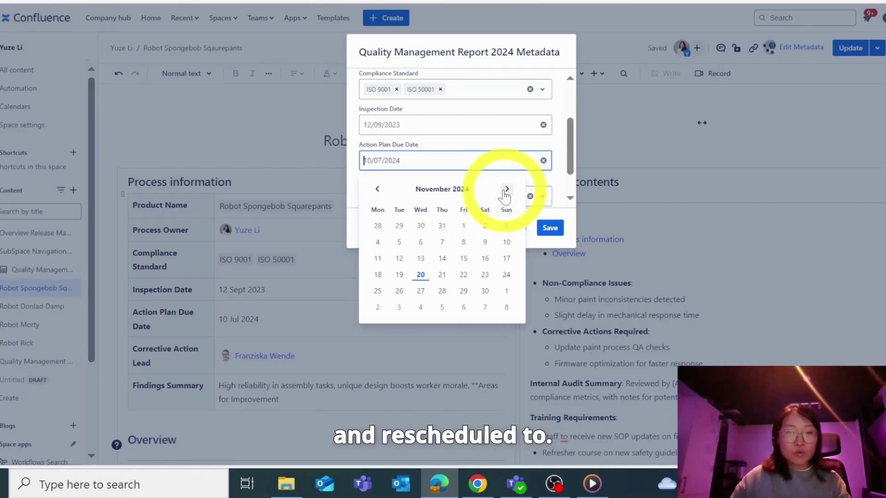
{"action": "left_click", "coordinate": [506, 189]}
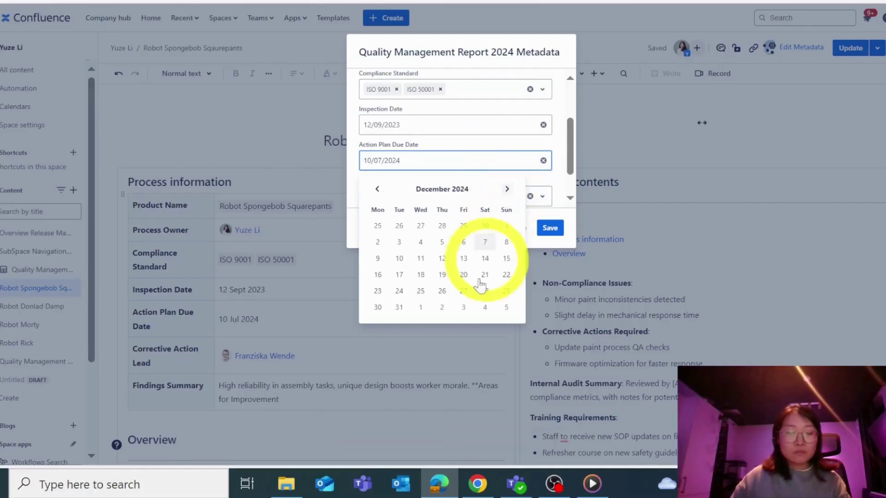
{"action": "left_click", "coordinate": [399, 307]}
{"action": "left_click", "coordinate": [546, 229]}
Step: Check the due date shown under its note, finish editing the page and return to its normal view
{"action": "scroll", "coordinate": [460, 283], "scroll_direction": "down", "scroll_amount": 2}
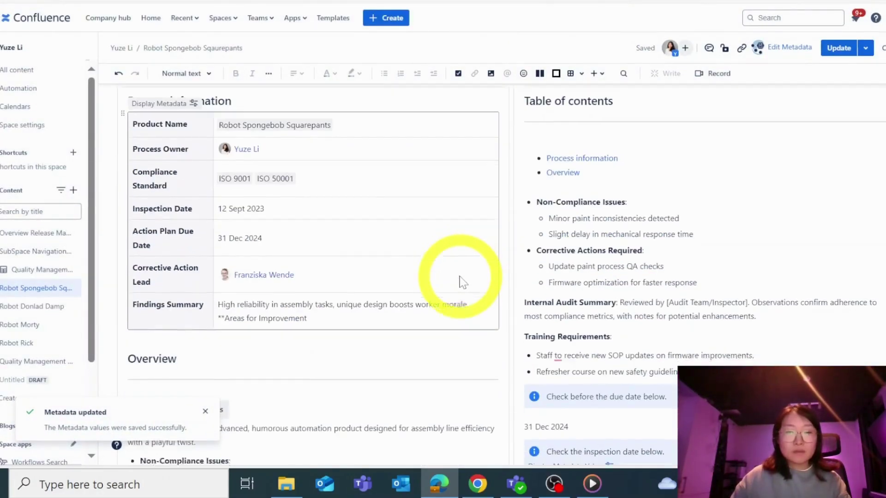
{"action": "scroll", "coordinate": [462, 282], "scroll_direction": "down", "scroll_amount": 2}
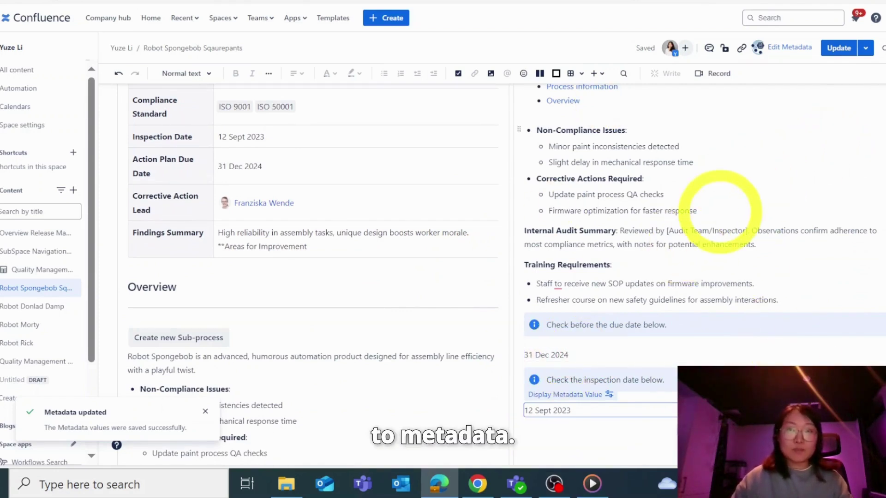
{"action": "left_click", "coordinate": [882, 50]}
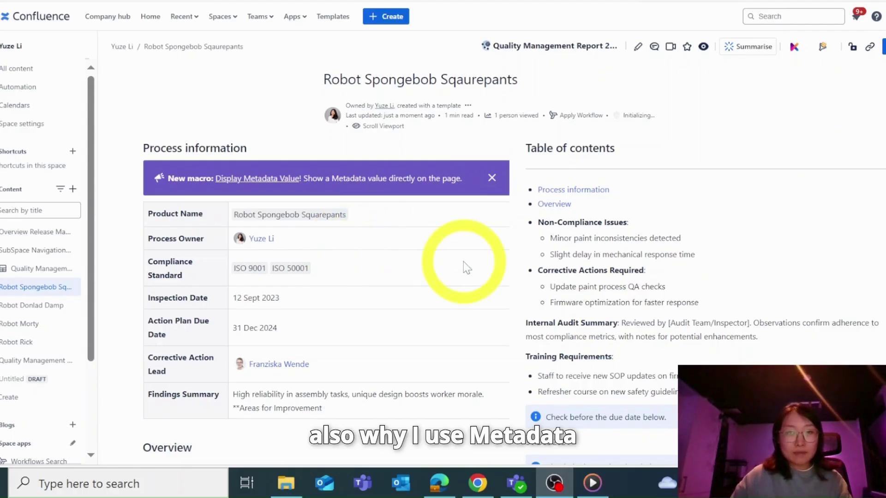
Step: View the metadata on the Robot Donlad Damp page and open the Quality Management Report page
{"action": "mouse_move", "coordinate": [20, 291]}
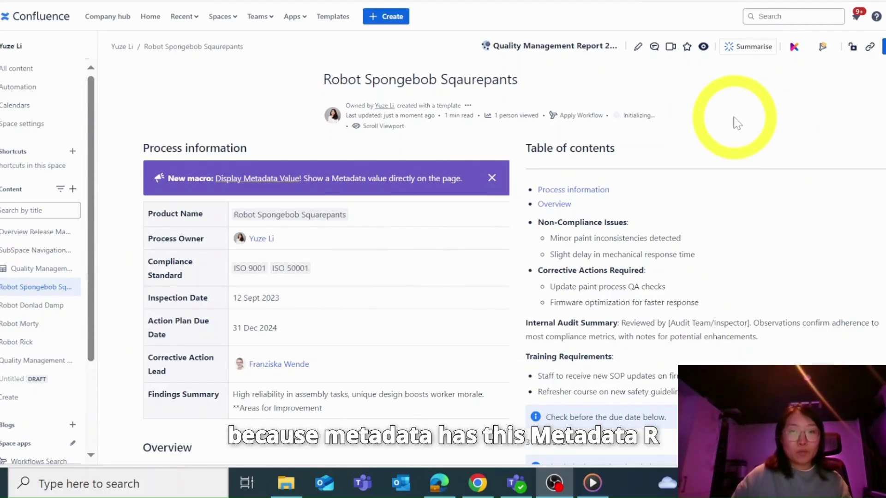
{"action": "left_click", "coordinate": [28, 308]}
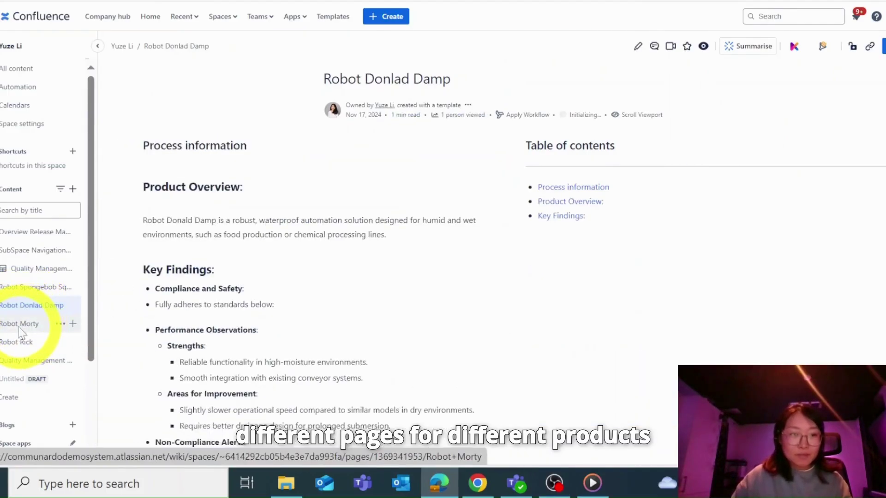
{"action": "mouse_move", "coordinate": [316, 309]}
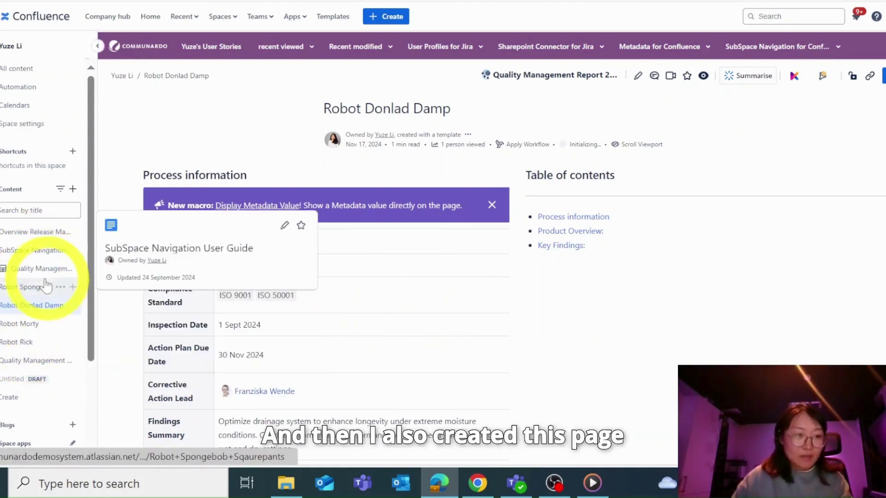
{"action": "left_click", "coordinate": [20, 361]}
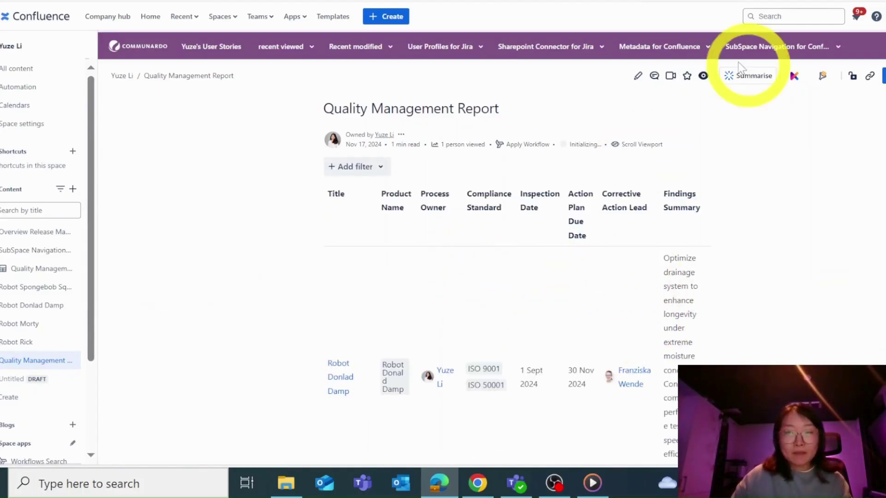
Step: Open the Quality Management Report page for editing and look through all the robot pages listed in its metadata report
{"action": "left_click", "coordinate": [637, 83]}
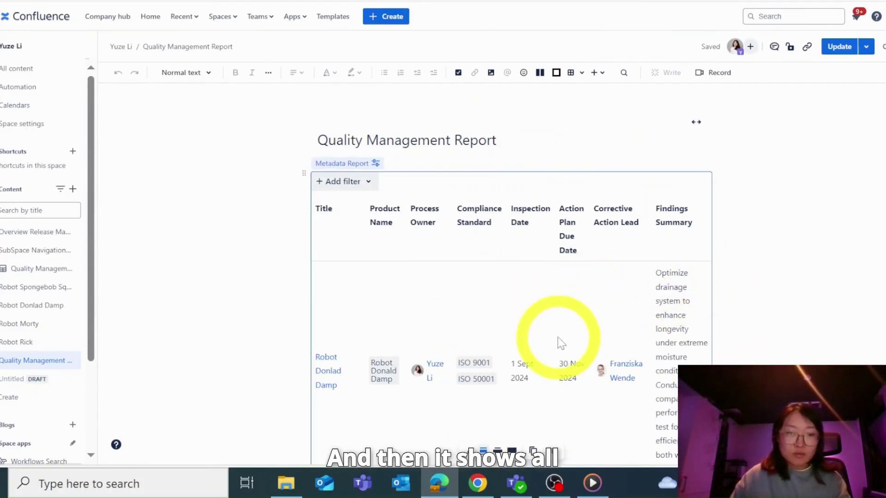
{"action": "scroll", "coordinate": [558, 337], "scroll_direction": "down", "scroll_amount": 2}
{"action": "scroll", "coordinate": [395, 295], "scroll_direction": "down", "scroll_amount": 2}
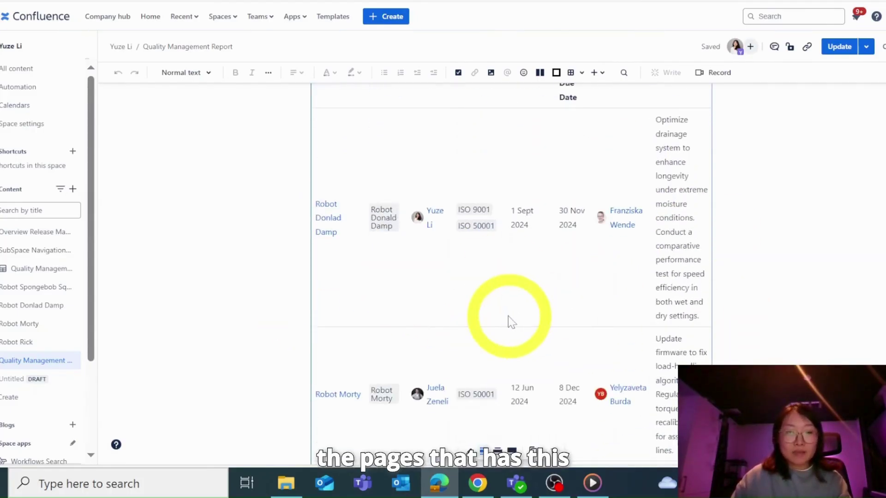
{"action": "scroll", "coordinate": [438, 318], "scroll_direction": "down", "scroll_amount": 4}
{"action": "scroll", "coordinate": [434, 313], "scroll_direction": "down", "scroll_amount": 2}
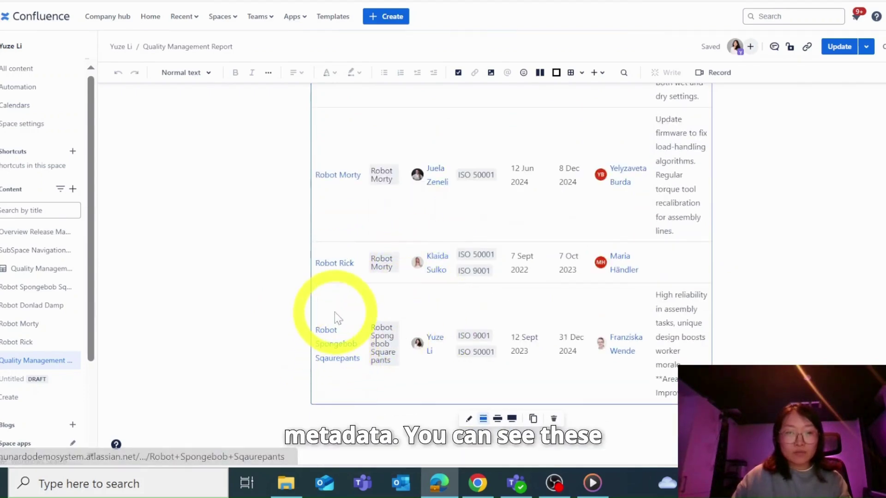
{"action": "scroll", "coordinate": [334, 312], "scroll_direction": "up", "scroll_amount": 3}
{"action": "scroll", "coordinate": [350, 285], "scroll_direction": "up", "scroll_amount": 5}
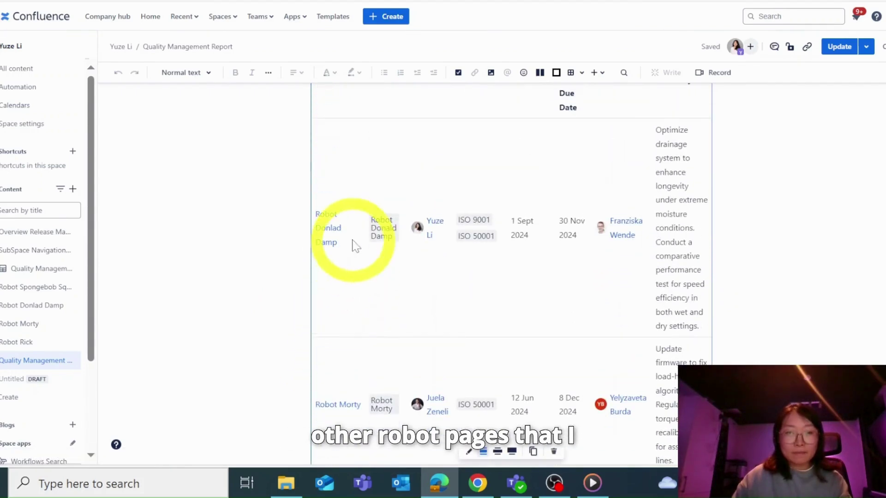
{"action": "scroll", "coordinate": [429, 331], "scroll_direction": "up", "scroll_amount": 2}
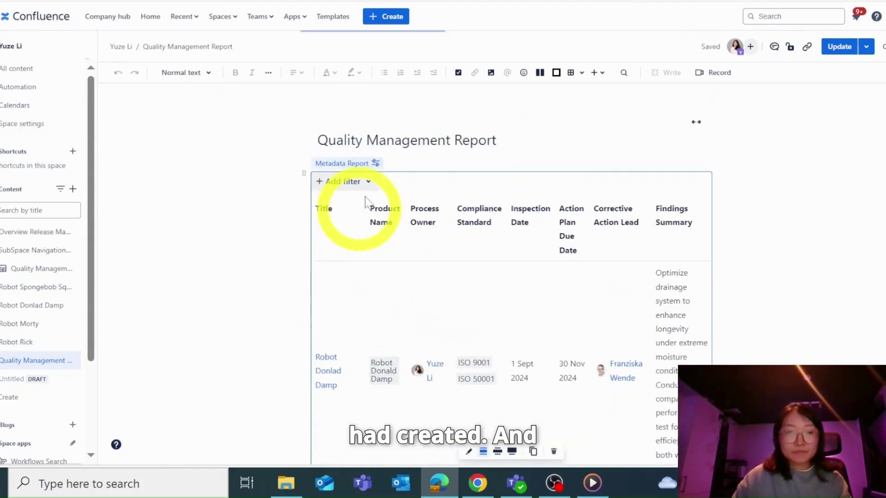
Step: Filter the metadata report to Inspection Dates from 1 February 2024 and review the matching pages
{"action": "left_click", "coordinate": [347, 182]}
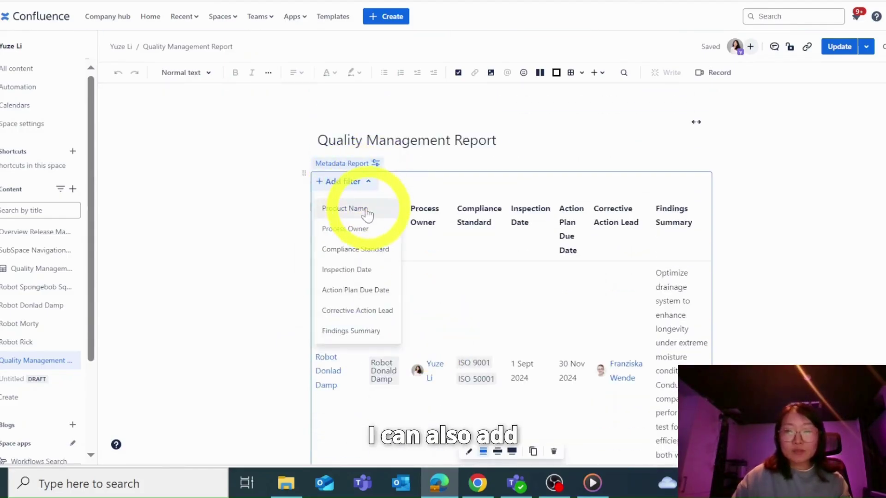
{"action": "left_click", "coordinate": [346, 269]}
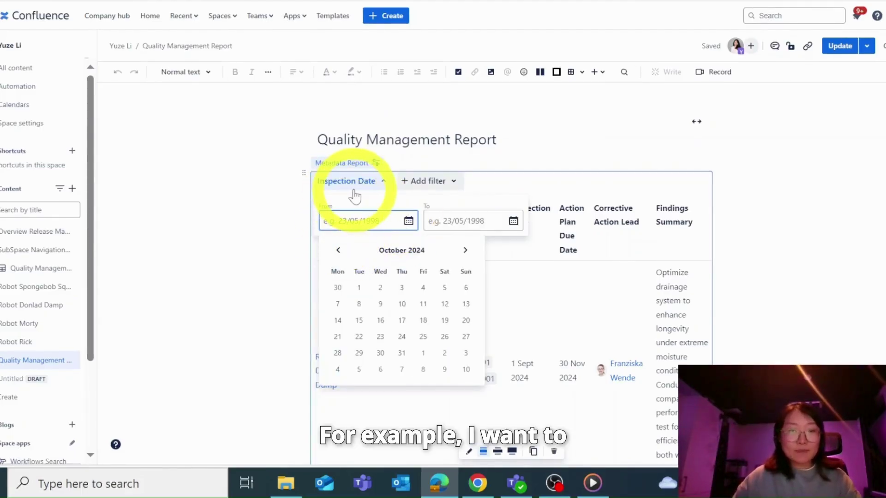
{"action": "left_click", "coordinate": [338, 250]}
{"action": "left_click", "coordinate": [337, 250]}
{"action": "left_click", "coordinate": [338, 250]}
{"action": "left_click", "coordinate": [338, 250]}
{"action": "left_click", "coordinate": [337, 250]}
{"action": "left_click", "coordinate": [338, 250]}
{"action": "left_click", "coordinate": [338, 250]}
{"action": "left_click", "coordinate": [338, 250]}
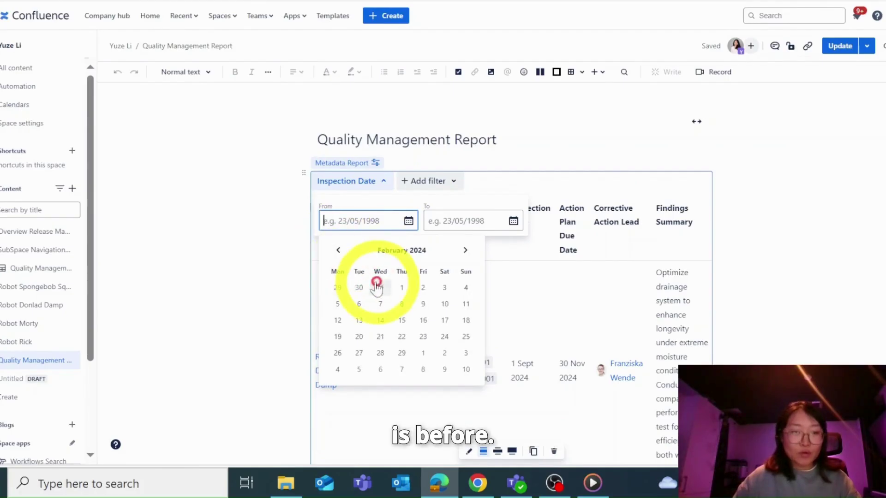
{"action": "left_click", "coordinate": [400, 288]}
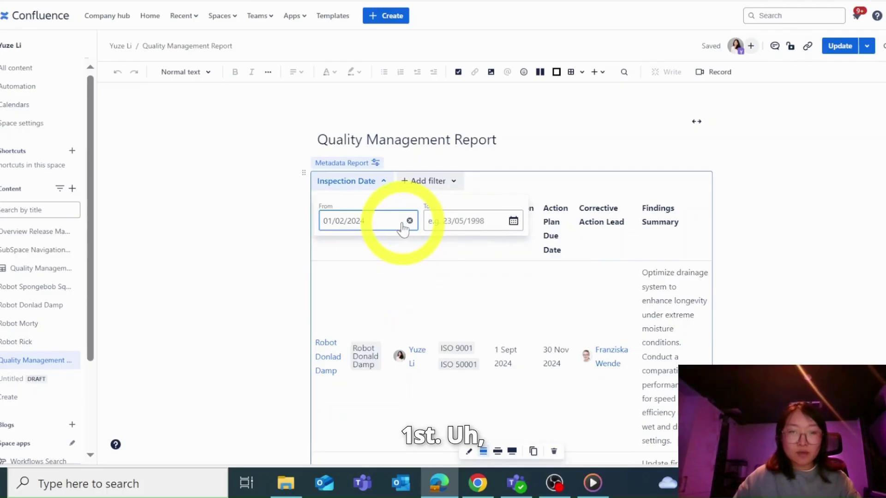
{"action": "left_click", "coordinate": [800, 228]}
{"action": "scroll", "coordinate": [707, 315], "scroll_direction": "down", "scroll_amount": 3}
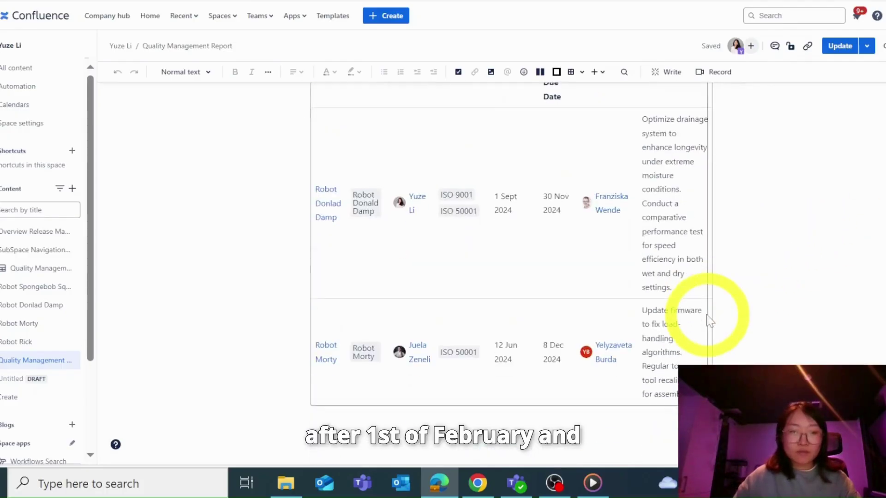
{"action": "scroll", "coordinate": [669, 332], "scroll_direction": "up", "scroll_amount": 2}
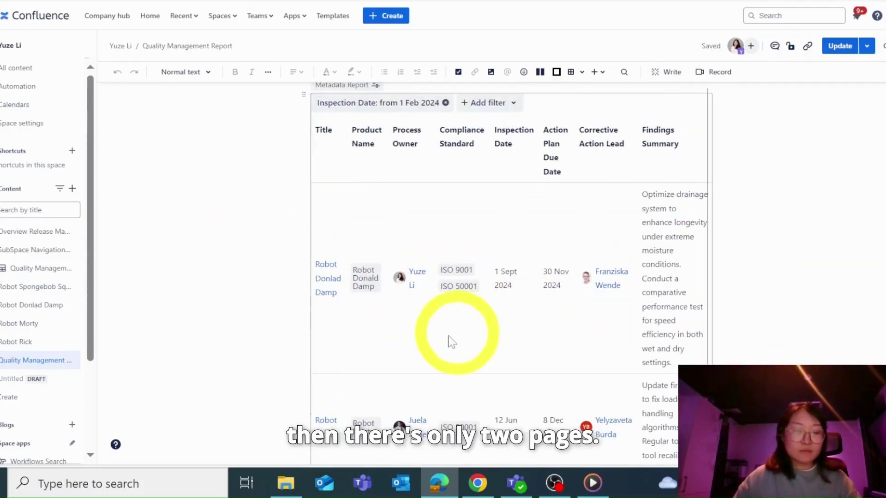
{"action": "scroll", "coordinate": [704, 323], "scroll_direction": "down", "scroll_amount": 1}
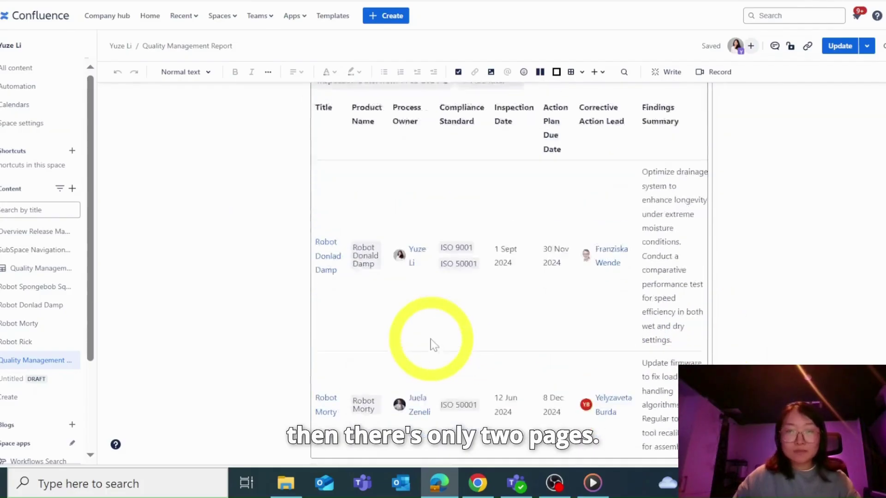
{"action": "scroll", "coordinate": [433, 345], "scroll_direction": "up", "scroll_amount": 3}
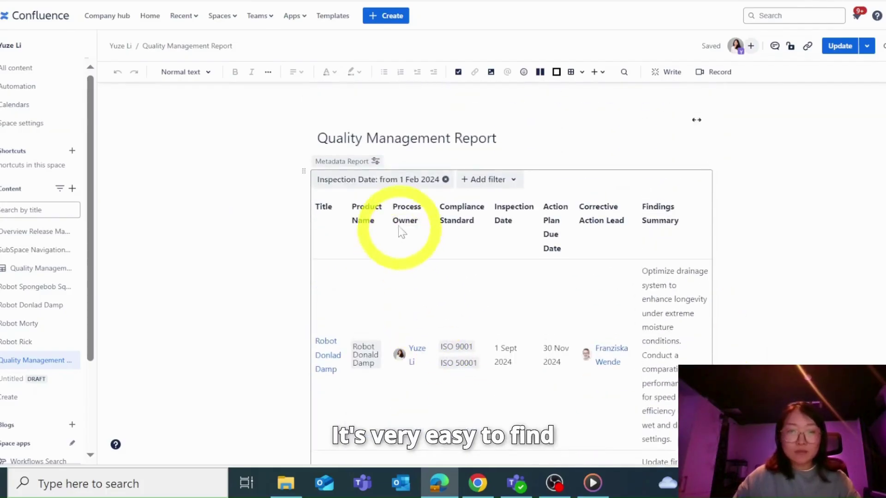
Step: Remove the Inspection Date filter from the metadata report and look through its complete page list
{"action": "left_click", "coordinate": [445, 180]}
{"action": "scroll", "coordinate": [758, 271], "scroll_direction": "down", "scroll_amount": 4}
{"action": "scroll", "coordinate": [757, 271], "scroll_direction": "up", "scroll_amount": 4}
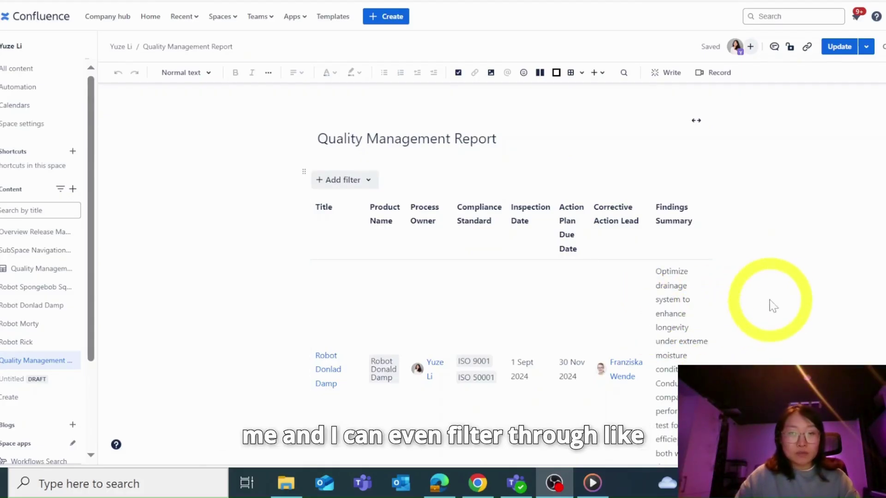
{"action": "scroll", "coordinate": [781, 302], "scroll_direction": "down", "scroll_amount": 2}
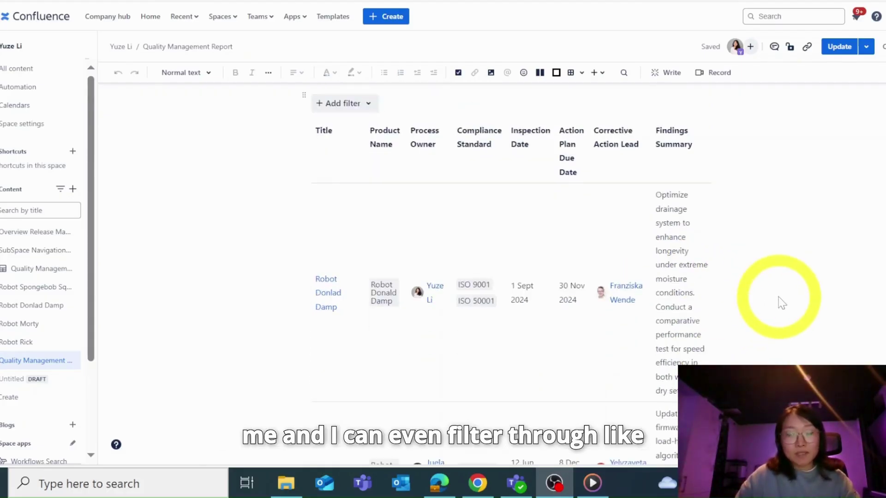
{"action": "scroll", "coordinate": [781, 303], "scroll_direction": "down", "scroll_amount": 8}
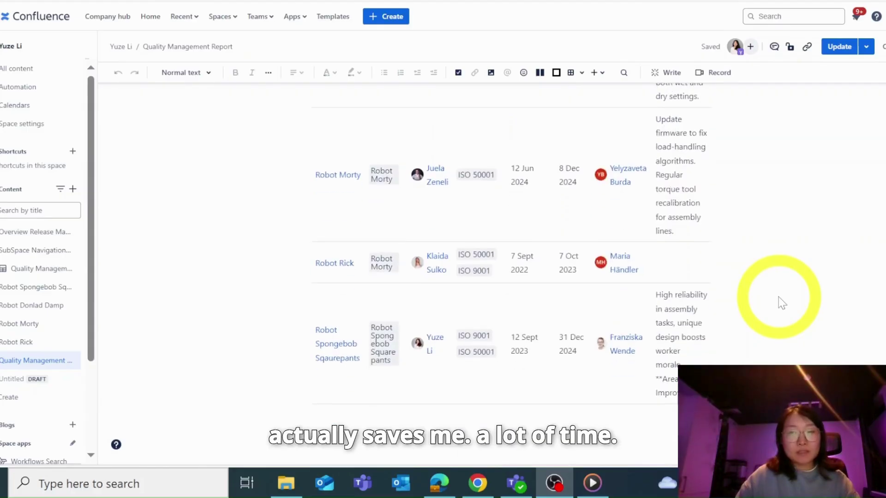